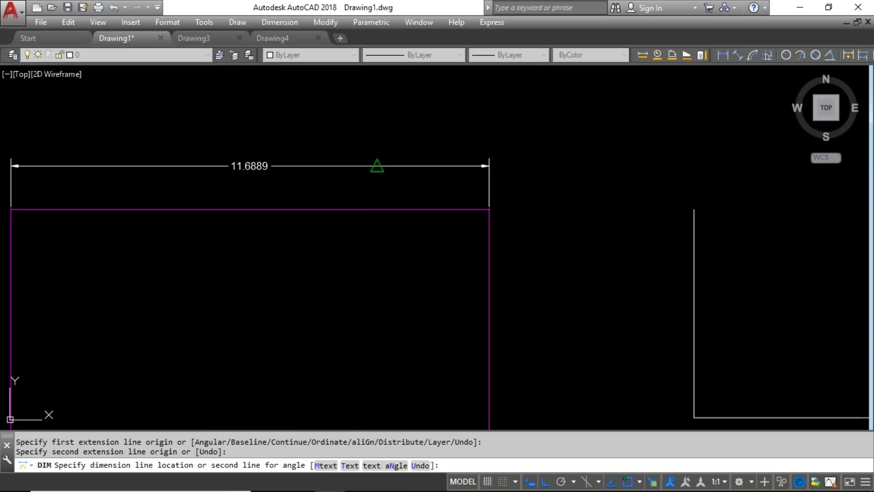
Leave the running dimension command and select the magenta rectangle's horizontal dimension to check its layer.
{"action": "key", "text": "Escape"}
{"action": "key", "text": "Escape"}
{"action": "left_click", "coordinate": [326, 168]}
{"action": "scroll", "coordinate": [305, 159], "scroll_direction": "up", "scroll_amount": 2}
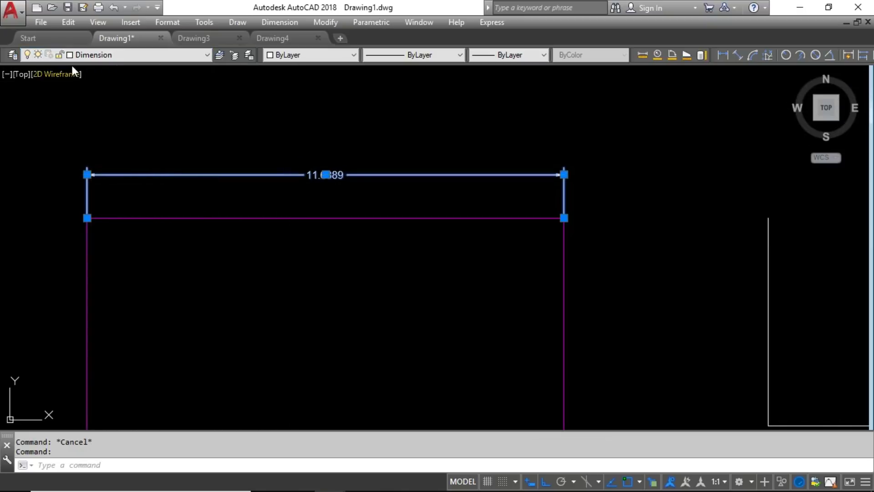
{"action": "key", "text": "Escape"}
{"action": "scroll", "coordinate": [347, 192], "scroll_direction": "down", "scroll_amount": 4}
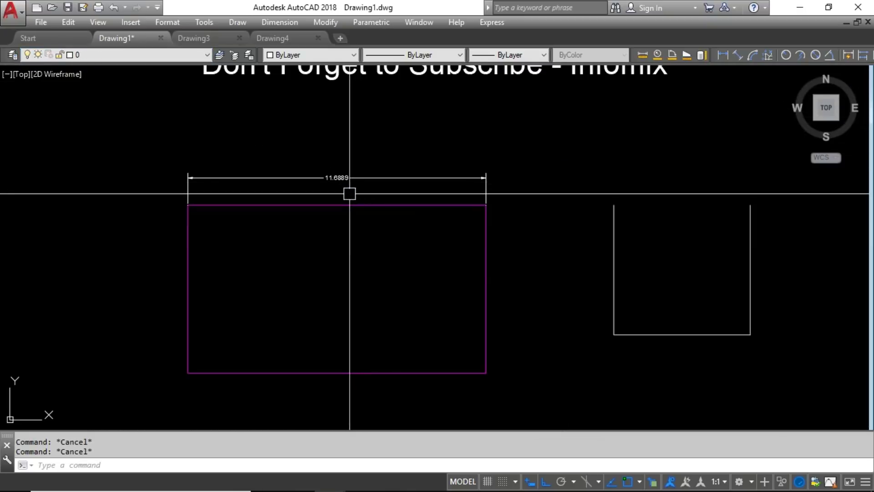
Start the DIM command and bring up its Layer option for choosing where dimensions are placed.
{"action": "type", "text": "d"}
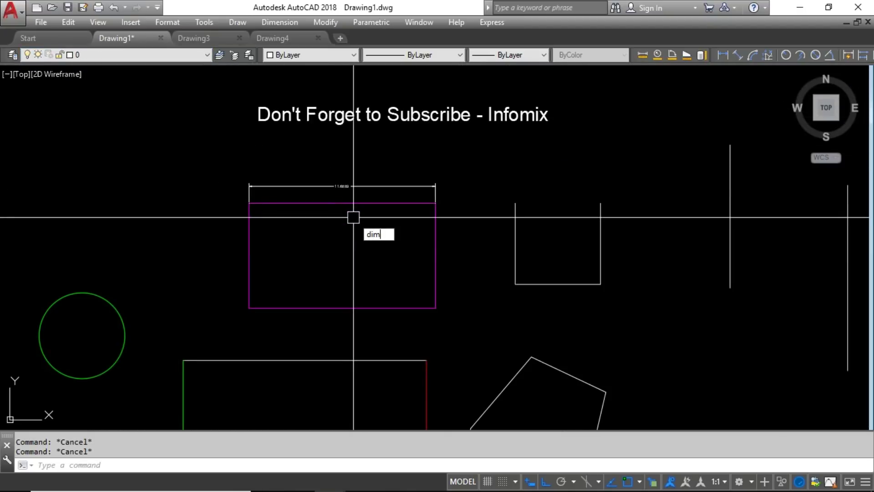
{"action": "type", "text": "im"}
{"action": "key", "text": "Return"}
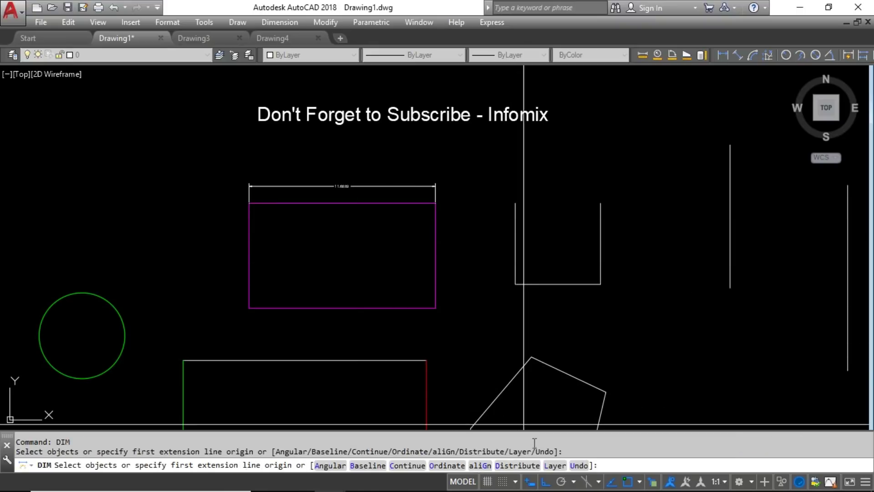
{"action": "left_click", "coordinate": [554, 465]}
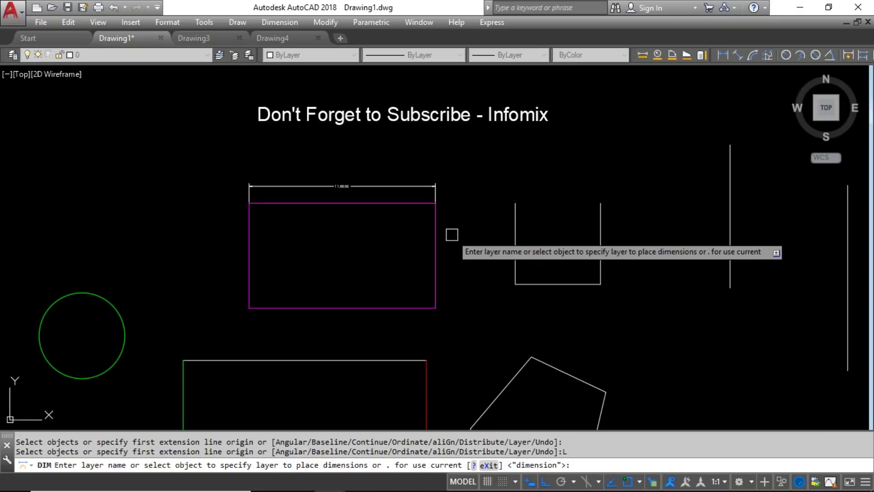
{"action": "key", "text": "Escape"}
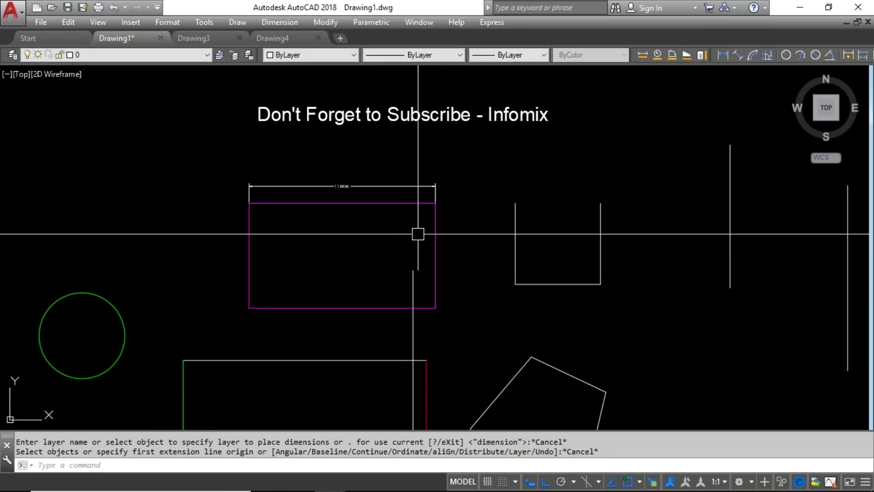
Draw a sloping line above the "Don't Forget to Subscribe - Infomix" text, toggling Ortho mode while placing its end point.
{"action": "scroll", "coordinate": [428, 215], "scroll_direction": "down", "scroll_amount": 4}
{"action": "scroll", "coordinate": [461, 199], "scroll_direction": "up", "scroll_amount": 2}
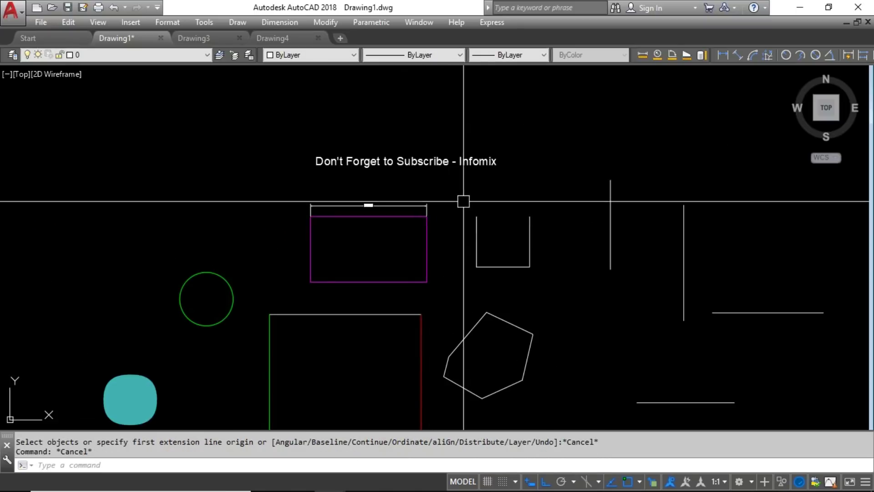
{"action": "scroll", "coordinate": [357, 180], "scroll_direction": "down", "scroll_amount": 2}
{"action": "scroll", "coordinate": [397, 179], "scroll_direction": "up", "scroll_amount": 2}
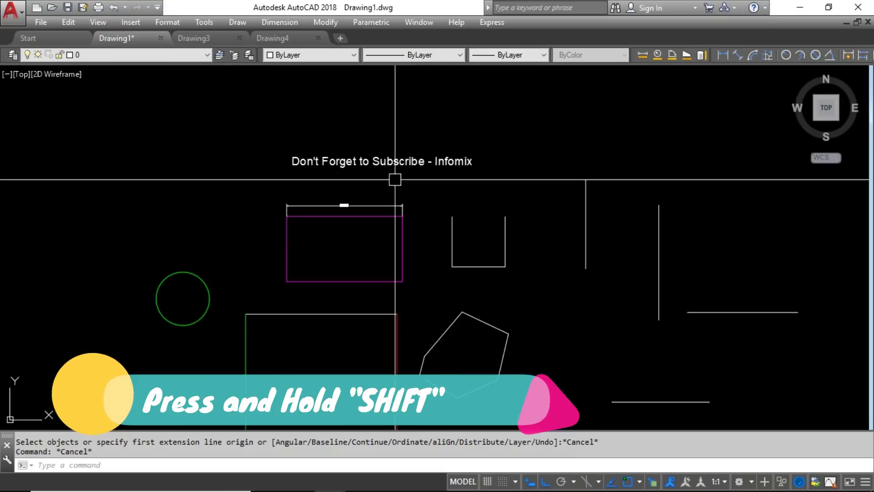
{"action": "type", "text": "L"}
{"action": "key", "text": "Return"}
{"action": "scroll", "coordinate": [383, 182], "scroll_direction": "down", "scroll_amount": 2}
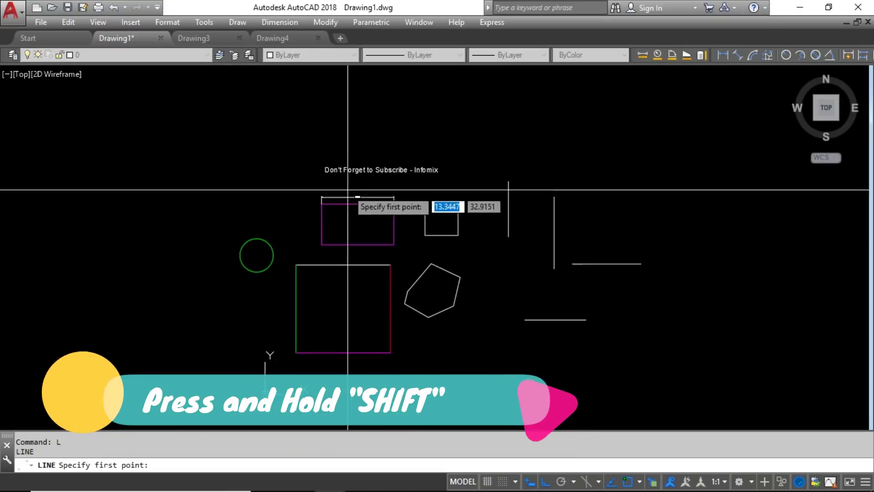
{"action": "left_click", "coordinate": [383, 120]}
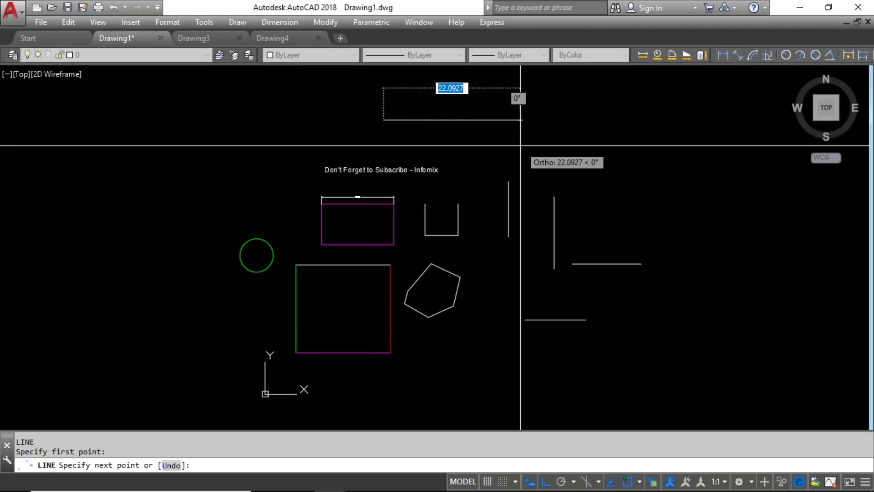
{"action": "scroll", "coordinate": [523, 125], "scroll_direction": "up", "scroll_amount": 2}
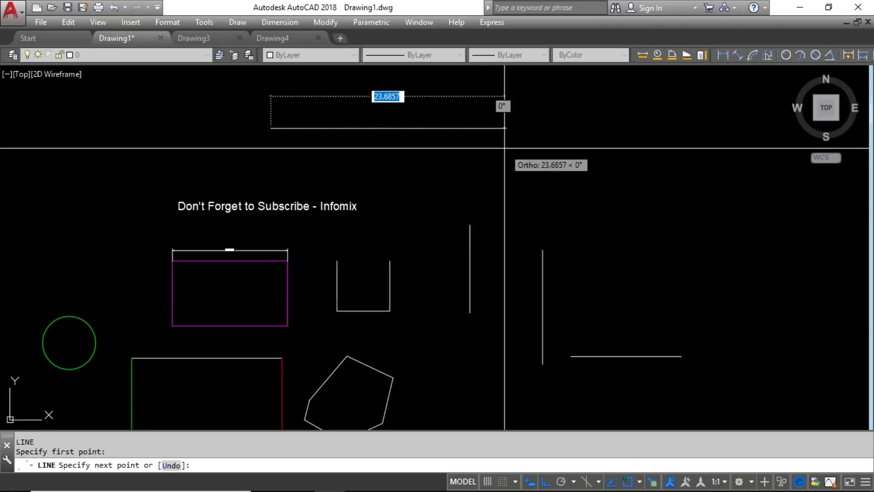
{"action": "key", "text": "F8"}
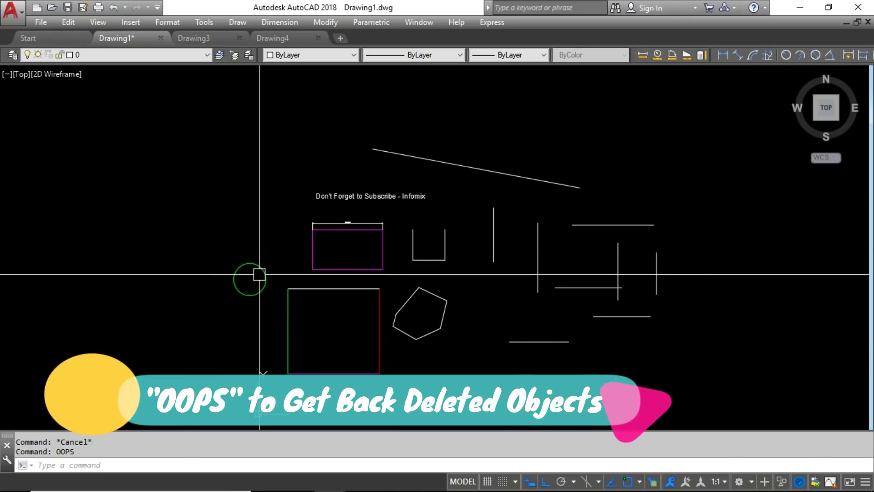
Delete the green circle beside the two large rectangles.
{"action": "scroll", "coordinate": [259, 273], "scroll_direction": "up", "scroll_amount": 2}
{"action": "left_click", "coordinate": [260, 313]}
{"action": "left_click", "coordinate": [246, 304]}
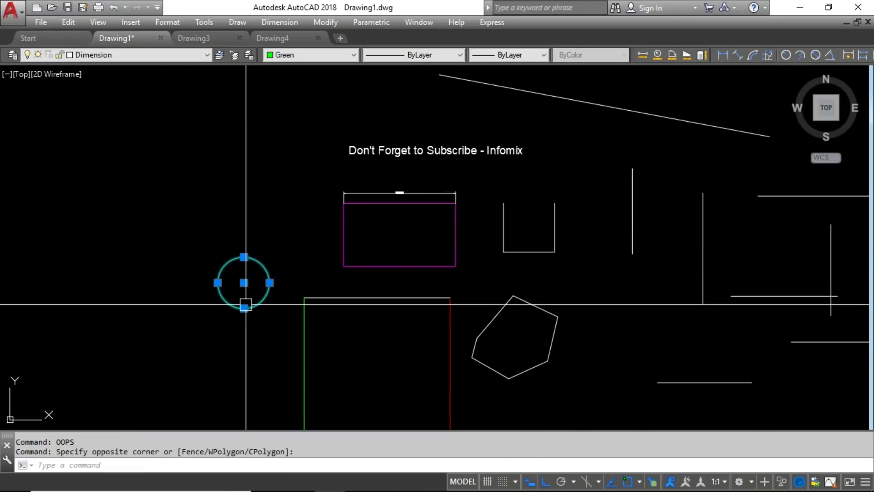
{"action": "key", "text": "Escape"}
{"action": "key", "text": "Escape"}
{"action": "scroll", "coordinate": [245, 304], "scroll_direction": "down", "scroll_amount": 2}
{"action": "scroll", "coordinate": [390, 264], "scroll_direction": "down", "scroll_amount": 3}
{"action": "scroll", "coordinate": [512, 230], "scroll_direction": "up", "scroll_amount": 3}
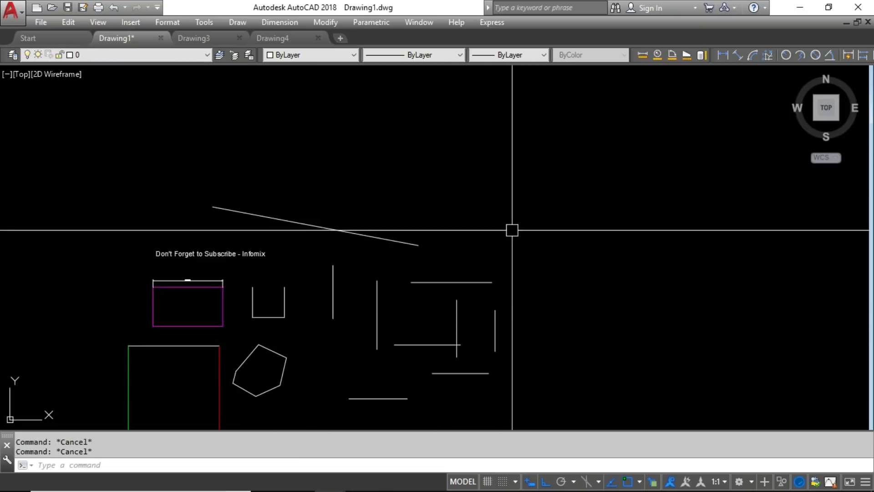
{"action": "type", "text": "l"}
{"action": "key", "text": "Return"}
{"action": "scroll", "coordinate": [482, 235], "scroll_direction": "up", "scroll_amount": 2}
{"action": "scroll", "coordinate": [497, 195], "scroll_direction": "down", "scroll_amount": 5}
{"action": "scroll", "coordinate": [468, 296], "scroll_direction": "up", "scroll_amount": 5}
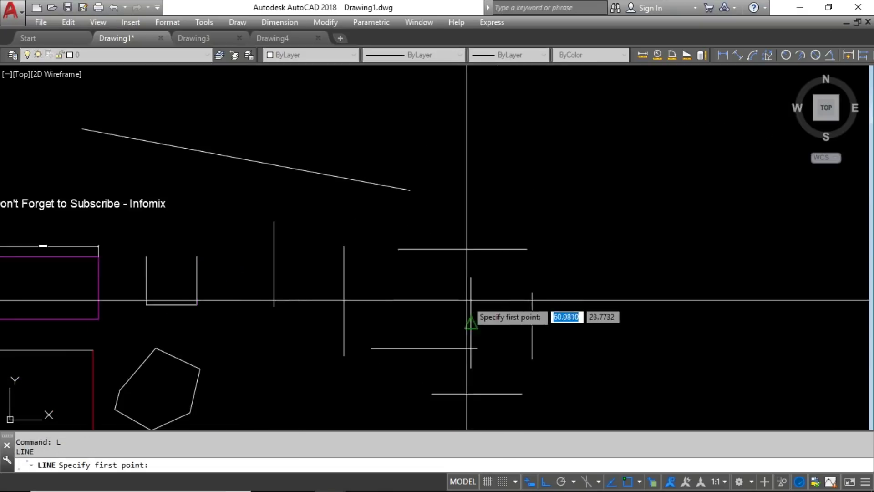
{"action": "scroll", "coordinate": [487, 254], "scroll_direction": "down", "scroll_amount": 2}
{"action": "key", "text": "Escape"}
Draw a small rectangle in the empty space just below the group of loose horizontal and vertical lines.
{"action": "type", "text": "rec"}
{"action": "key", "text": "Return"}
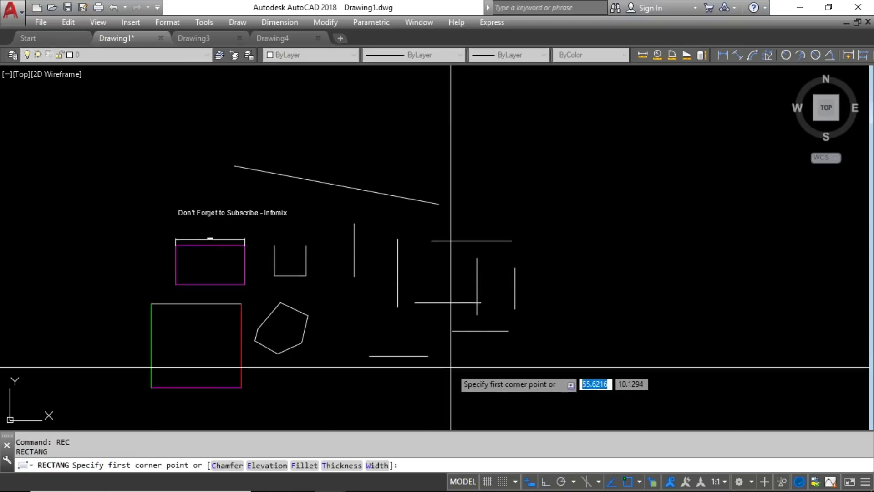
{"action": "scroll", "coordinate": [450, 349], "scroll_direction": "up", "scroll_amount": 4}
{"action": "left_click", "coordinate": [450, 349]}
{"action": "left_click", "coordinate": [560, 391]}
{"action": "key", "text": "Escape"}
{"action": "key", "text": "Escape"}
{"action": "scroll", "coordinate": [500, 289], "scroll_direction": "down", "scroll_amount": 3}
Draw a short horizontal line below the existing horizontal line next to the new small rectangle.
{"action": "type", "text": "l"}
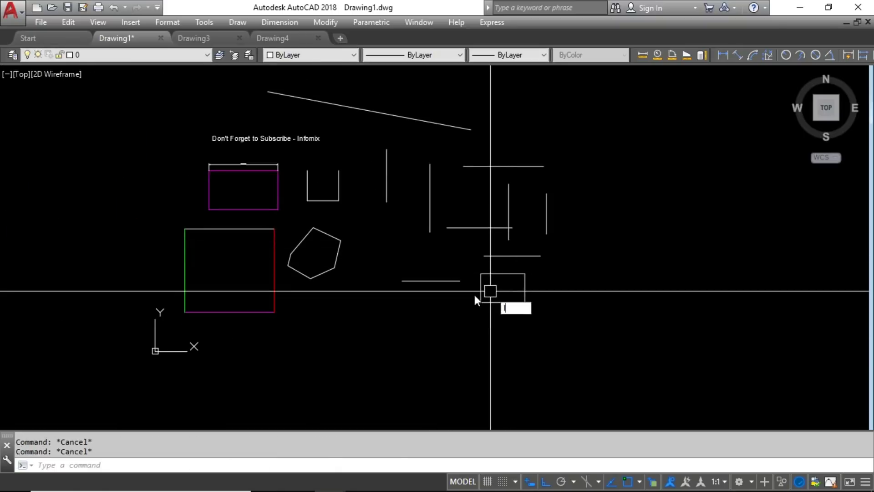
{"action": "key", "text": "Return"}
{"action": "scroll", "coordinate": [476, 296], "scroll_direction": "up", "scroll_amount": 2}
{"action": "left_click", "coordinate": [448, 322]}
{"action": "left_click", "coordinate": [402, 322]}
{"action": "key", "text": "Escape"}
Draw a vertical line between the irregular polygon and the short horizontal lines.
{"action": "key", "text": "Return"}
{"action": "left_click", "coordinate": [313, 341]}
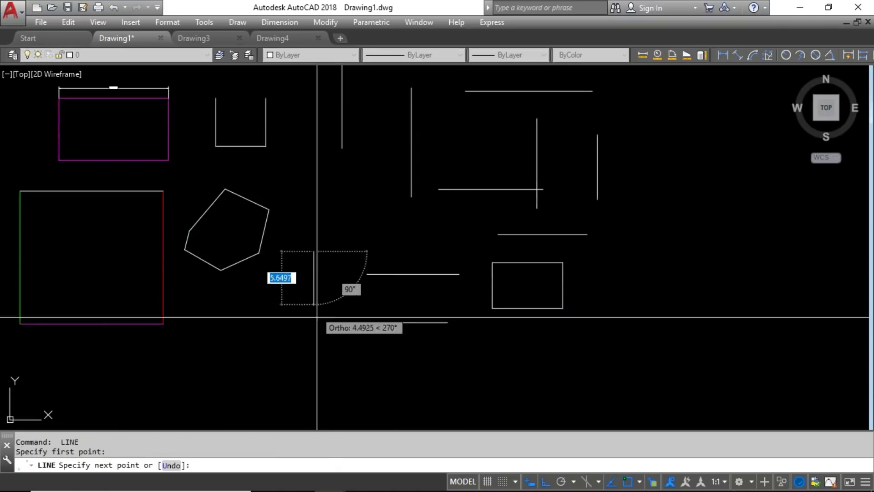
{"action": "left_click", "coordinate": [314, 252]}
{"action": "key", "text": "Escape"}
{"action": "scroll", "coordinate": [501, 273], "scroll_direction": "down", "scroll_amount": 2}
{"action": "scroll", "coordinate": [282, 201], "scroll_direction": "up", "scroll_amount": 2}
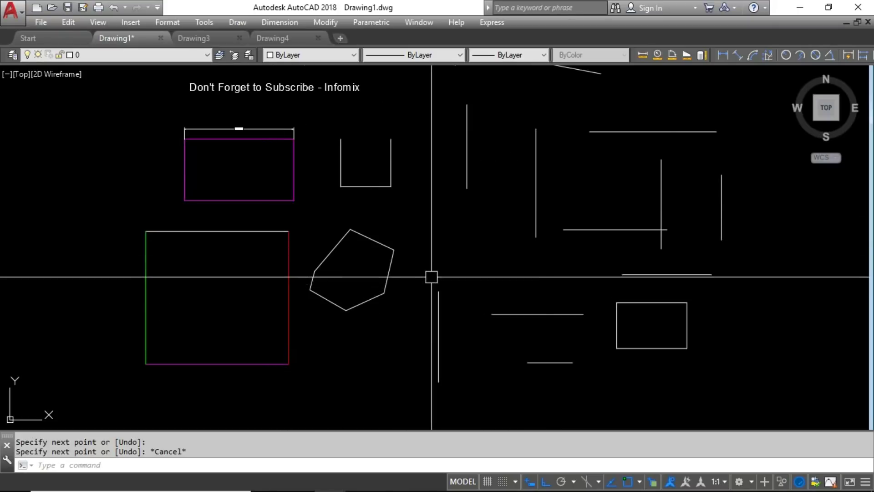
Restore the deleted green circle with the OOPS command, keeping the newly drawn objects.
{"action": "scroll", "coordinate": [437, 287], "scroll_direction": "down", "scroll_amount": 2}
{"action": "scroll", "coordinate": [379, 195], "scroll_direction": "up", "scroll_amount": 2}
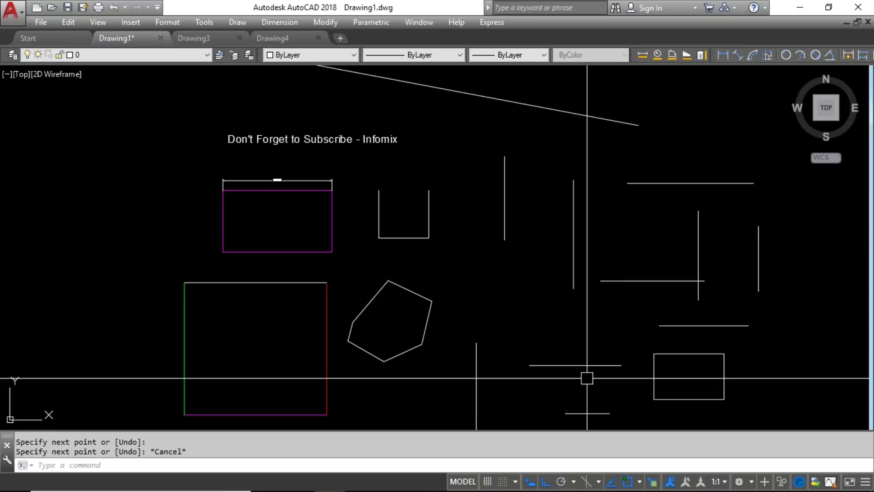
{"action": "type", "text": "oops"}
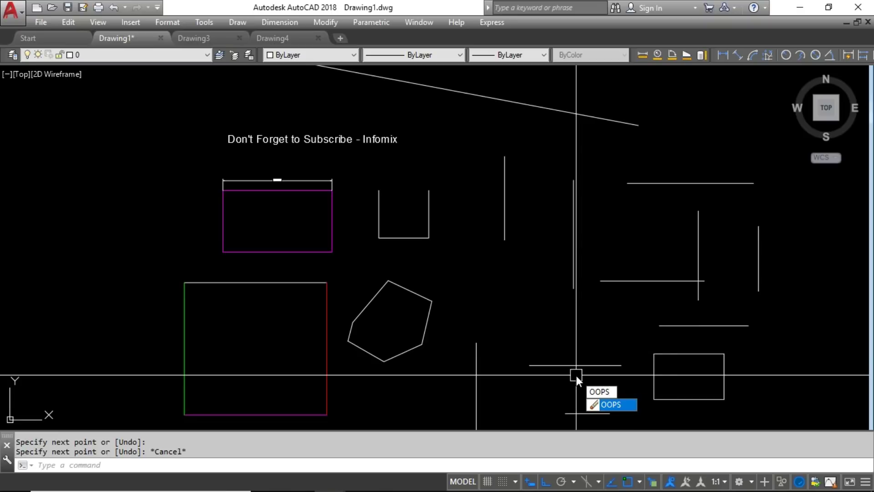
{"action": "key", "text": "Return"}
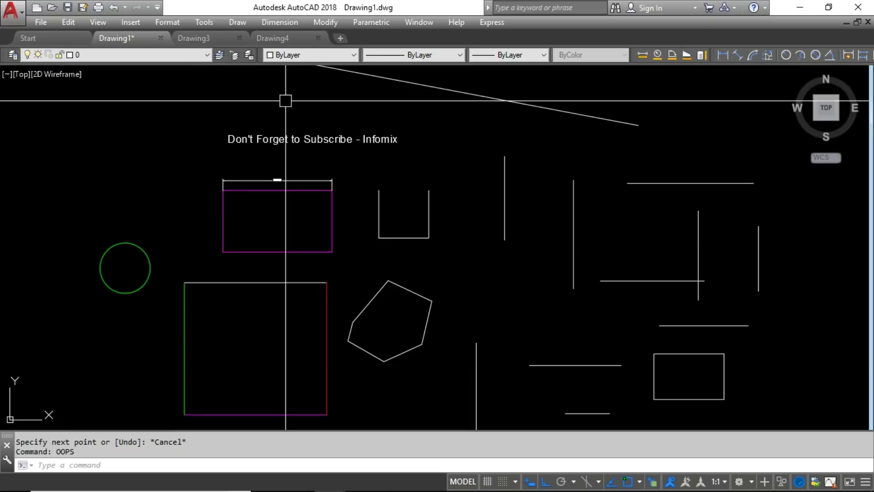
Cycle through the open drawings Drawing3 and Drawing4 and return to Drawing1.
{"action": "key", "text": "ctrl+Tab"}
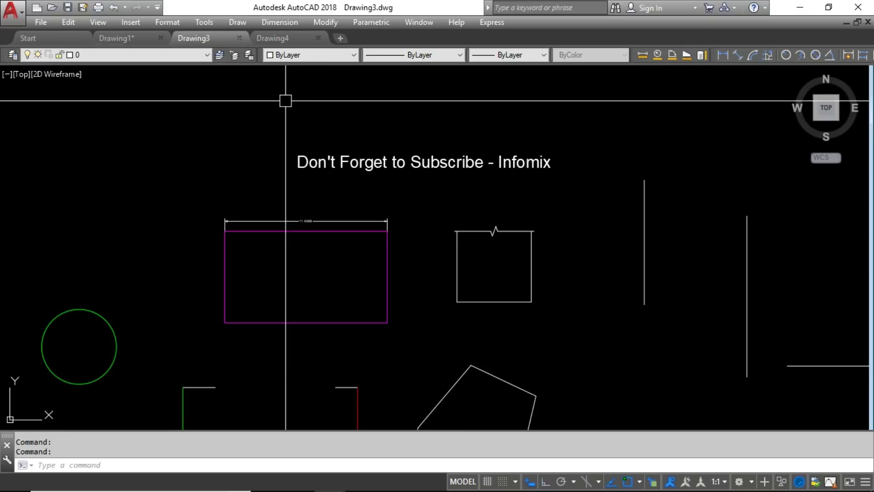
{"action": "key", "text": "ctrl+Tab"}
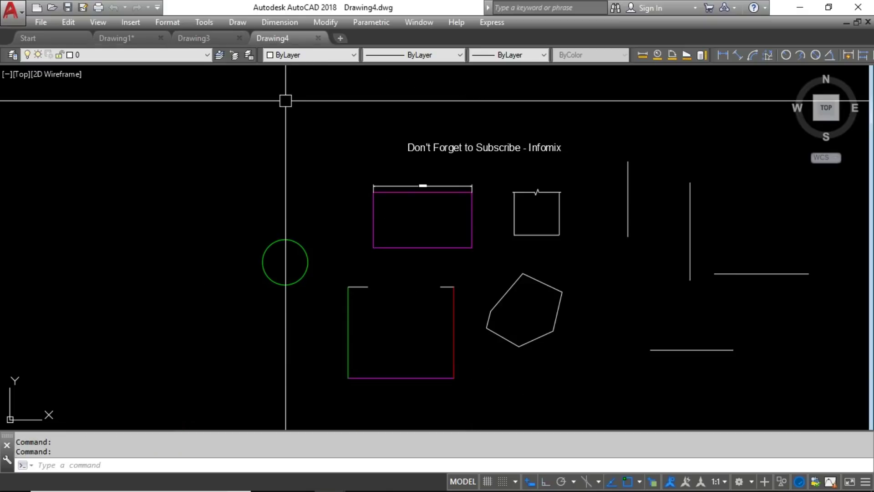
{"action": "key", "text": "ctrl+shift+Tab"}
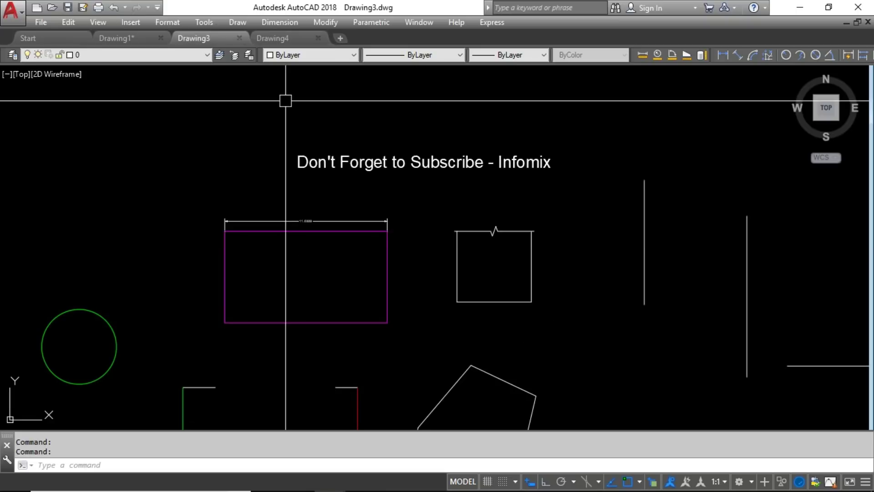
{"action": "key", "text": "ctrl+shift+Tab"}
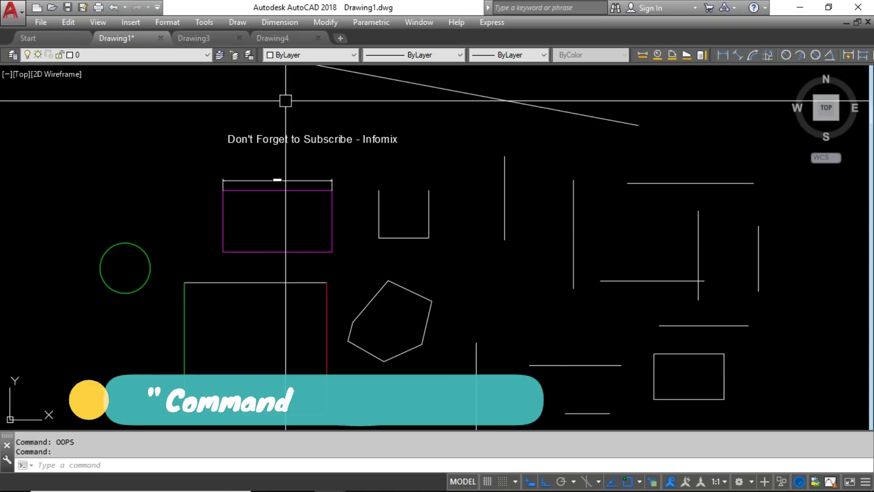
Use the BREAK command to cut out the middle part of the large multicoloured rectangle's white upper edge.
{"action": "scroll", "coordinate": [285, 100], "scroll_direction": "down", "scroll_amount": 1}
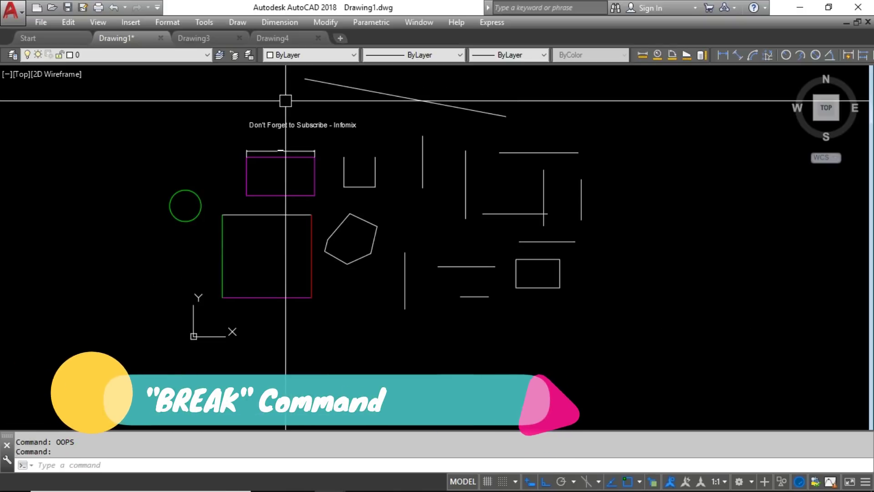
{"action": "key", "text": "Escape"}
{"action": "key", "text": "Escape"}
{"action": "scroll", "coordinate": [285, 101], "scroll_direction": "up", "scroll_amount": 4}
{"action": "scroll", "coordinate": [286, 100], "scroll_direction": "down", "scroll_amount": 4}
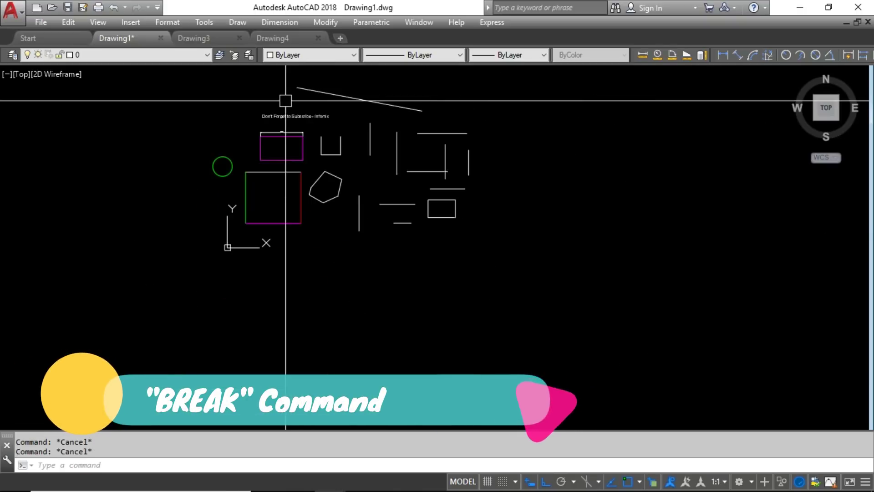
{"action": "scroll", "coordinate": [253, 152], "scroll_direction": "up", "scroll_amount": 5}
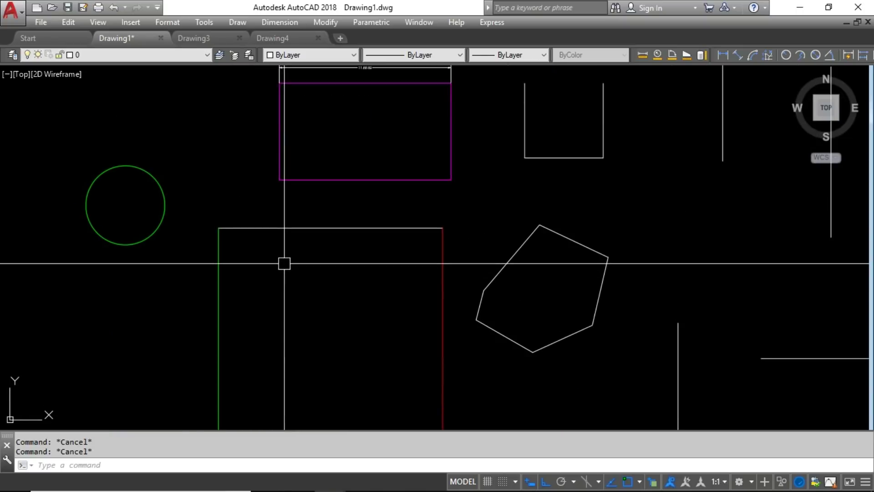
{"action": "scroll", "coordinate": [275, 253], "scroll_direction": "up", "scroll_amount": 2}
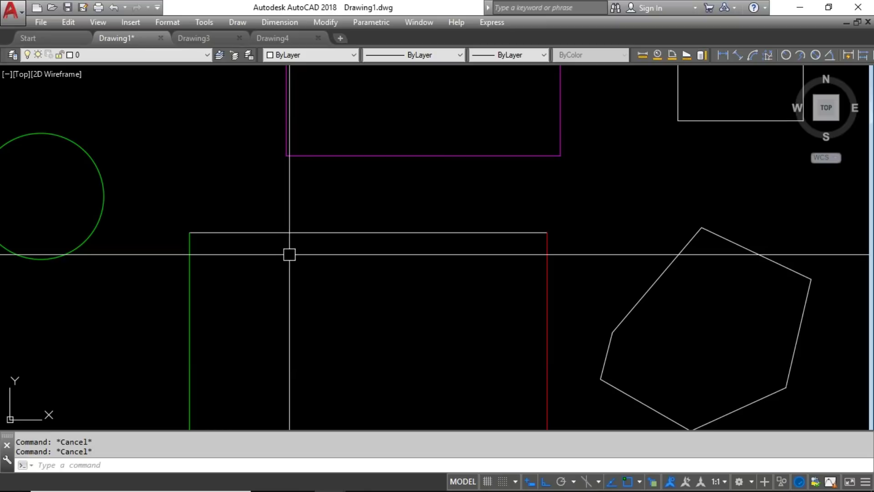
{"action": "type", "text": "BREAKUP"}
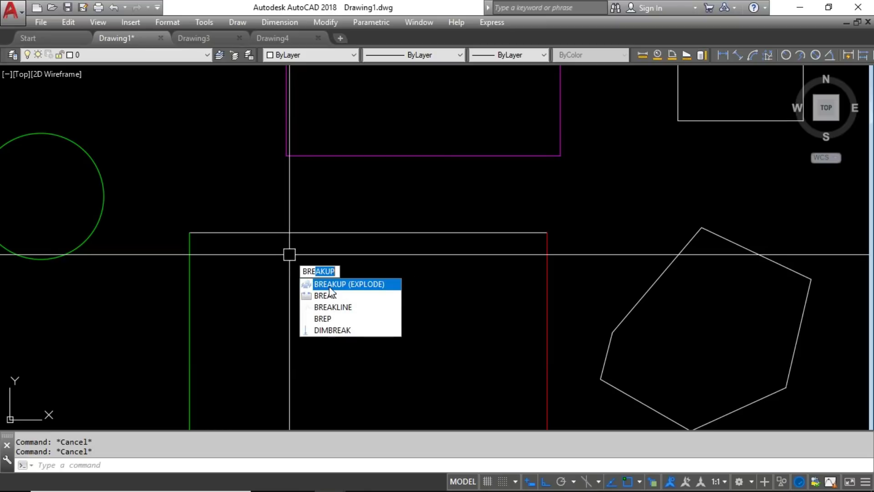
{"action": "left_click", "coordinate": [327, 295]}
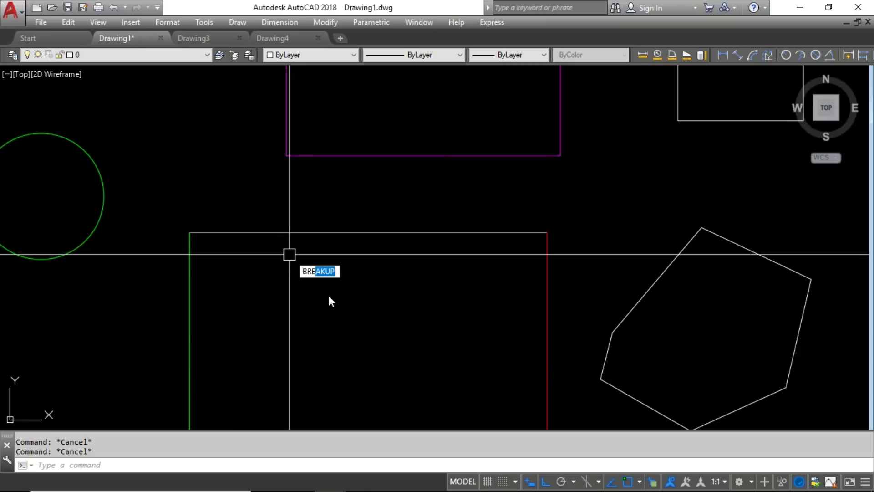
{"action": "left_click", "coordinate": [255, 232]}
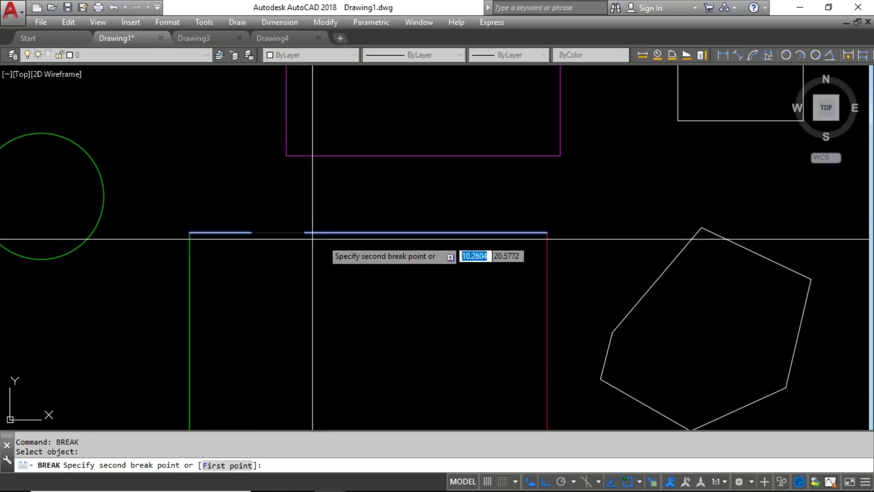
{"action": "left_click", "coordinate": [490, 254]}
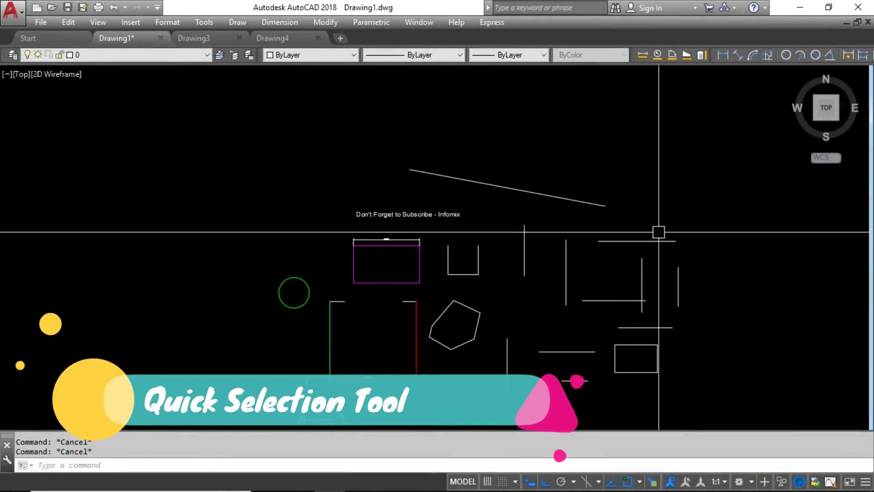
Select all the objects in the drawing and start the QSELECT command on them.
{"action": "left_click", "coordinate": [718, 403]}
{"action": "left_click", "coordinate": [238, 132]}
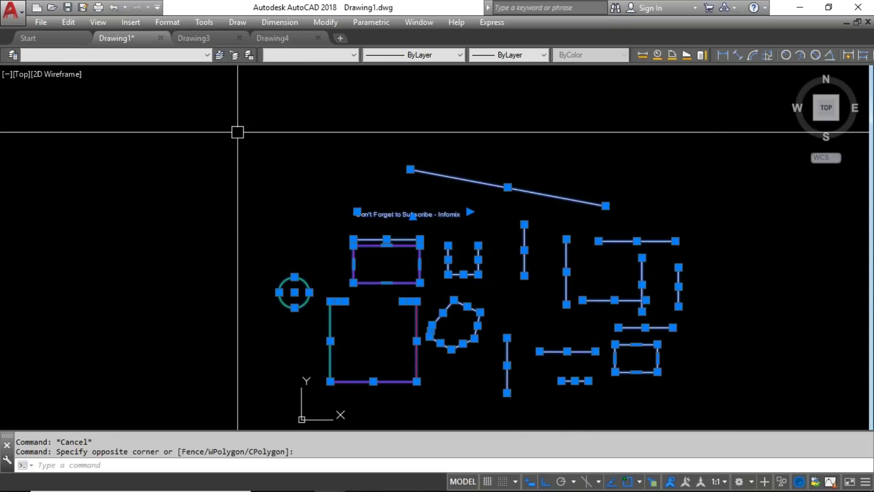
{"action": "type", "text": "qselect"}
{"action": "key", "text": "Return"}
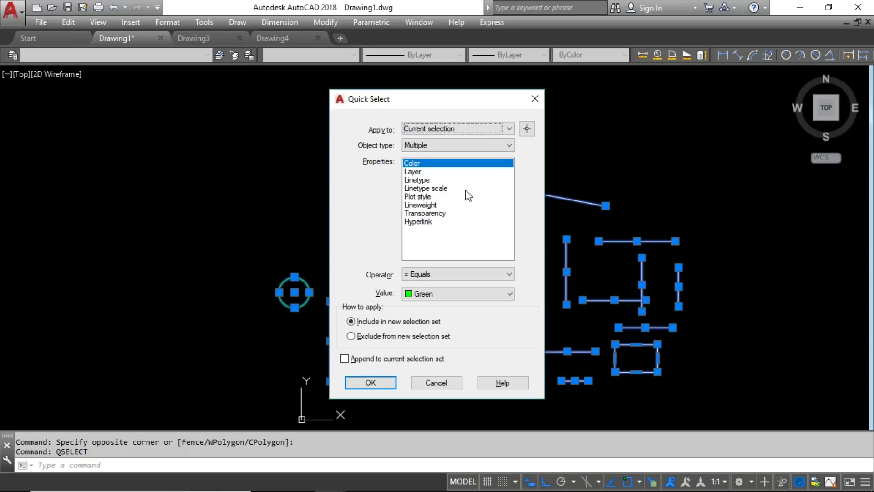
Keep Quick Select applied to the current selection and pick all the drawing's objects again as its source.
{"action": "left_click", "coordinate": [507, 130]}
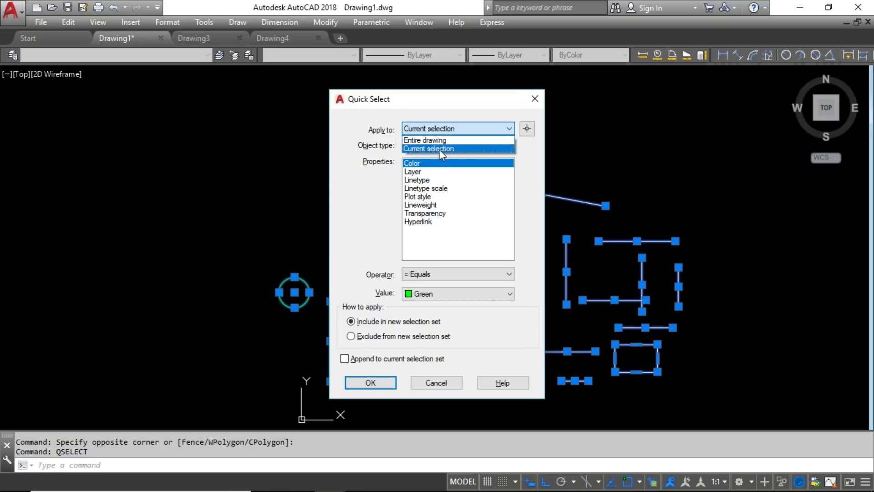
{"action": "left_click", "coordinate": [528, 129]}
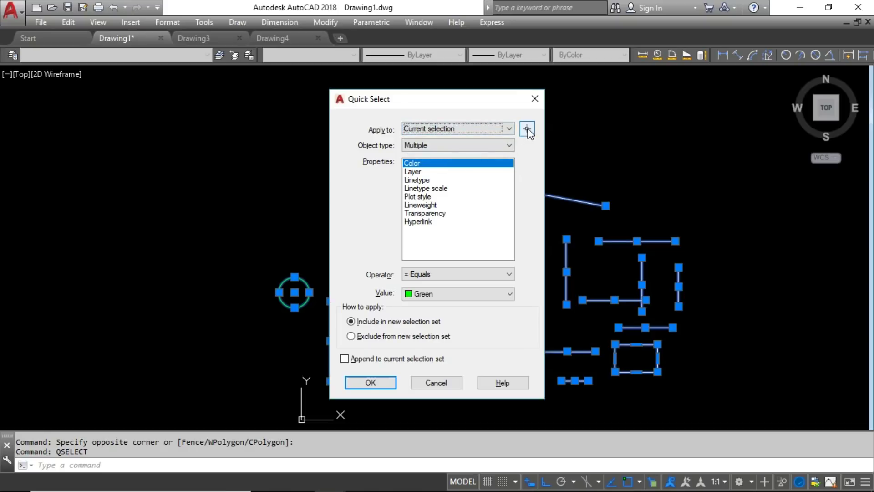
{"action": "left_click", "coordinate": [527, 130]}
{"action": "scroll", "coordinate": [521, 216], "scroll_direction": "down", "scroll_amount": 3}
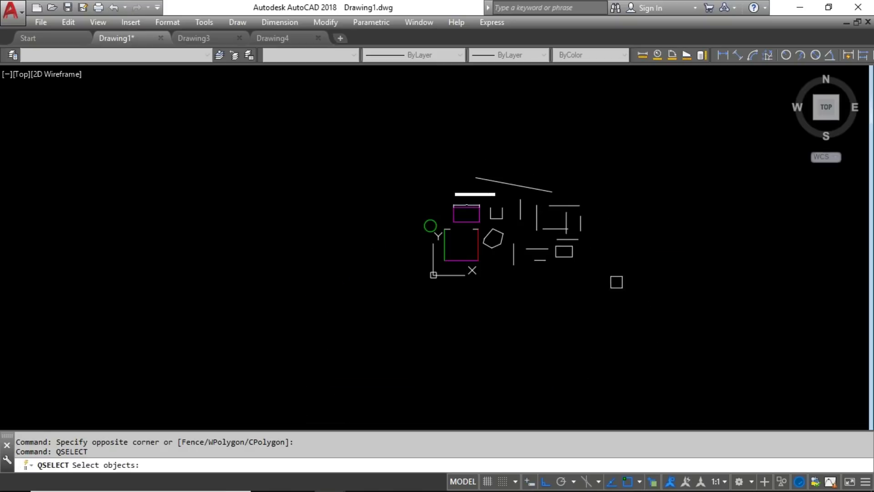
{"action": "left_click", "coordinate": [618, 279]}
{"action": "scroll", "coordinate": [491, 196], "scroll_direction": "up", "scroll_amount": 3}
{"action": "left_click", "coordinate": [367, 147]}
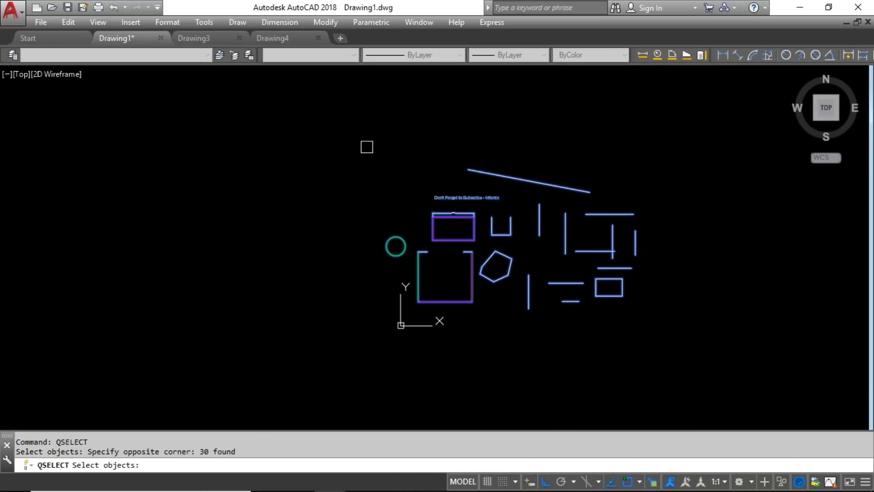
{"action": "key", "text": "Return"}
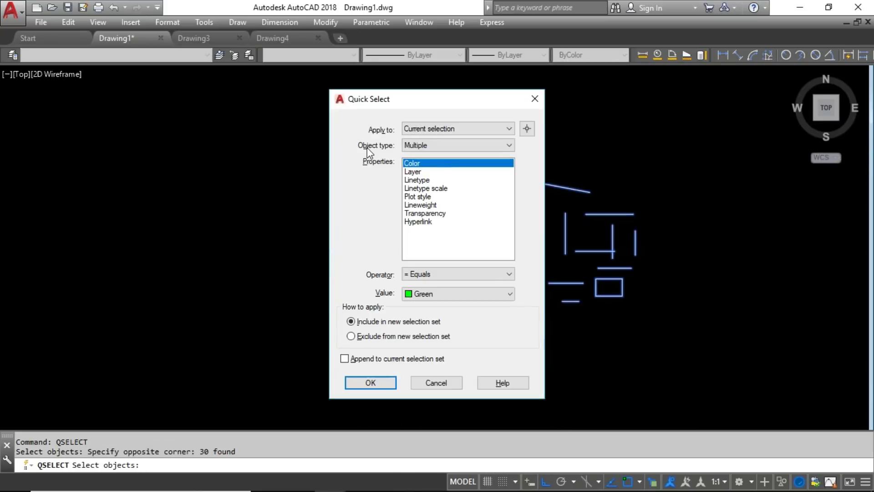
Set the Quick Select object type to Circle.
{"action": "left_click", "coordinate": [449, 147]}
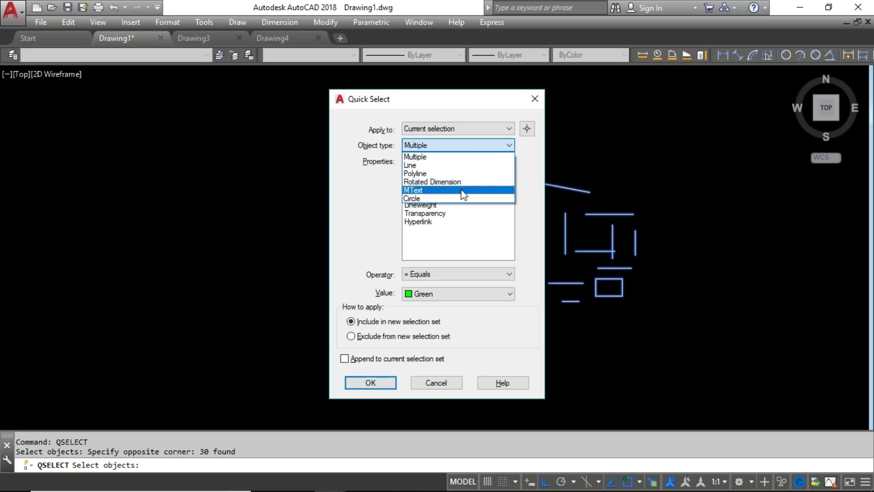
{"action": "left_click", "coordinate": [459, 157]}
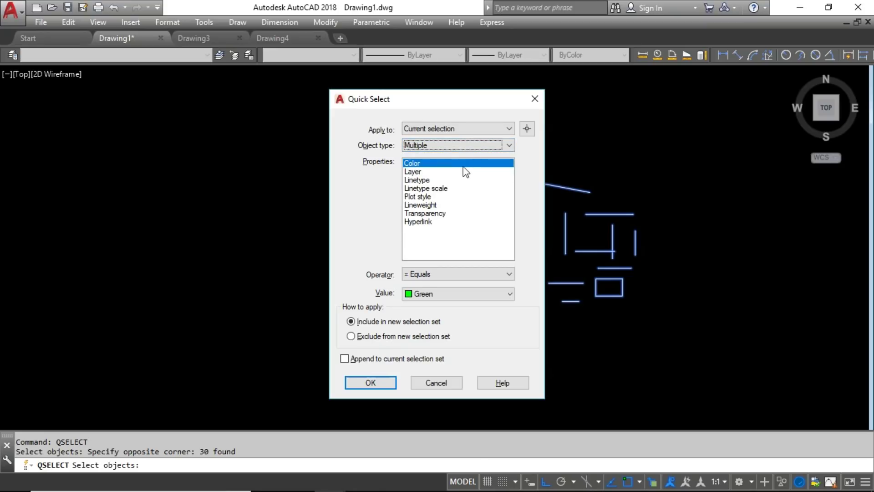
{"action": "left_click", "coordinate": [469, 146]}
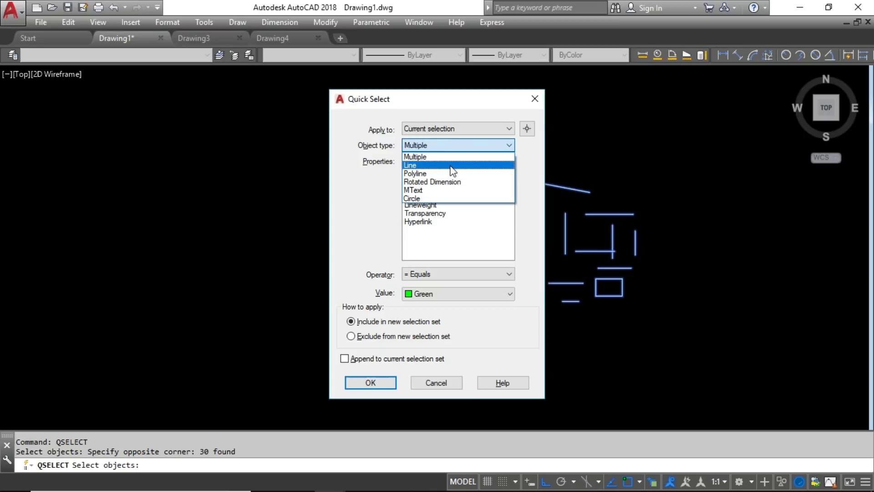
{"action": "left_click", "coordinate": [435, 198]}
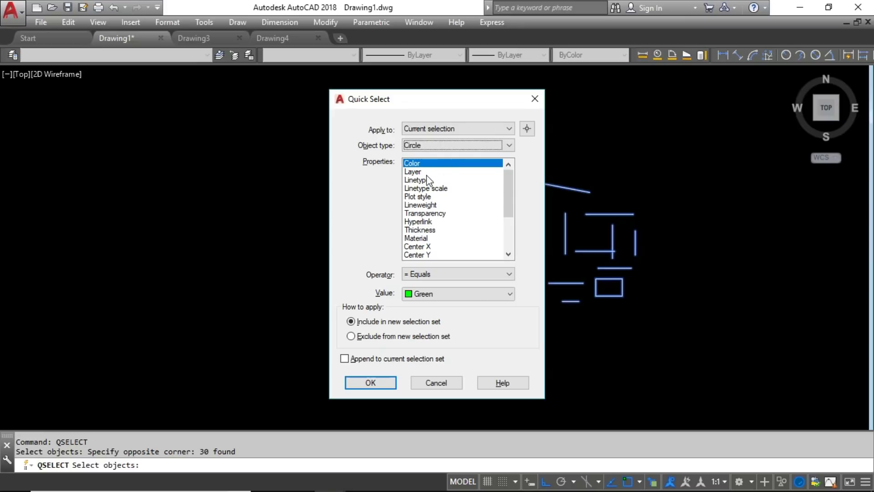
Try Layer, Linetype and Linetype scale as the filter property, view the available operators, and return to Color.
{"action": "left_click", "coordinate": [417, 171]}
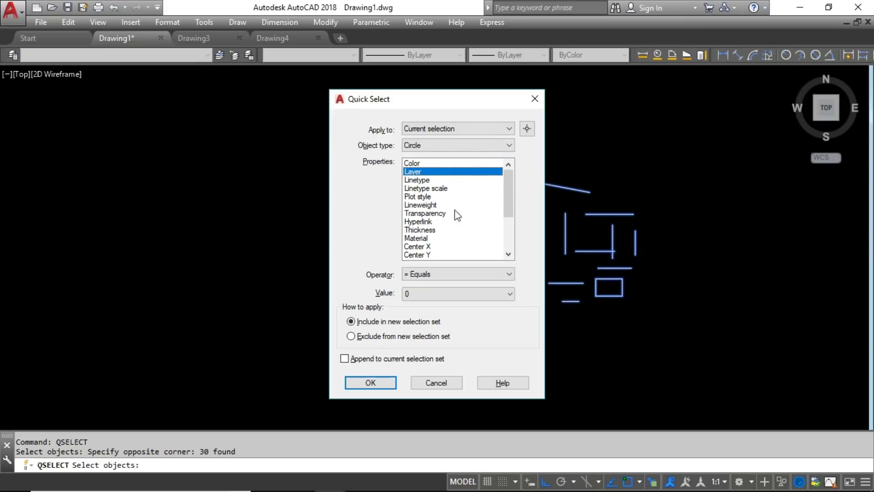
{"action": "left_click", "coordinate": [483, 272]}
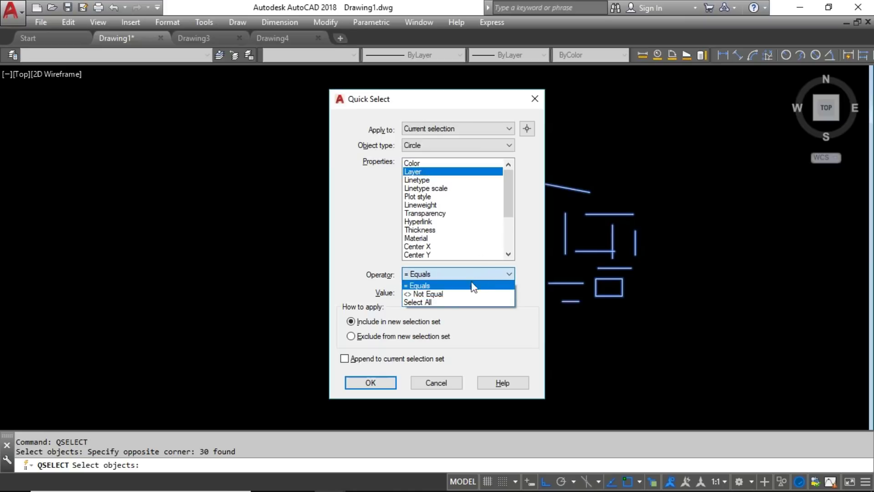
{"action": "left_click", "coordinate": [446, 184]}
{"action": "left_click", "coordinate": [415, 181]}
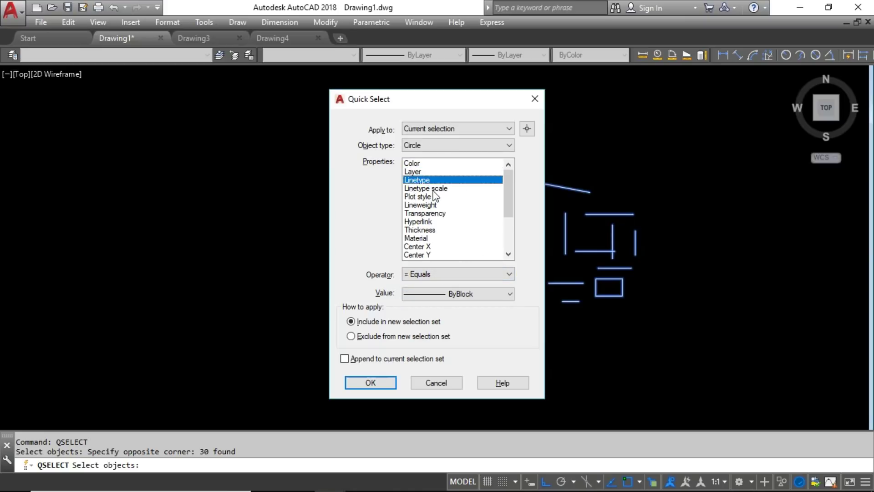
{"action": "left_click", "coordinate": [434, 190]}
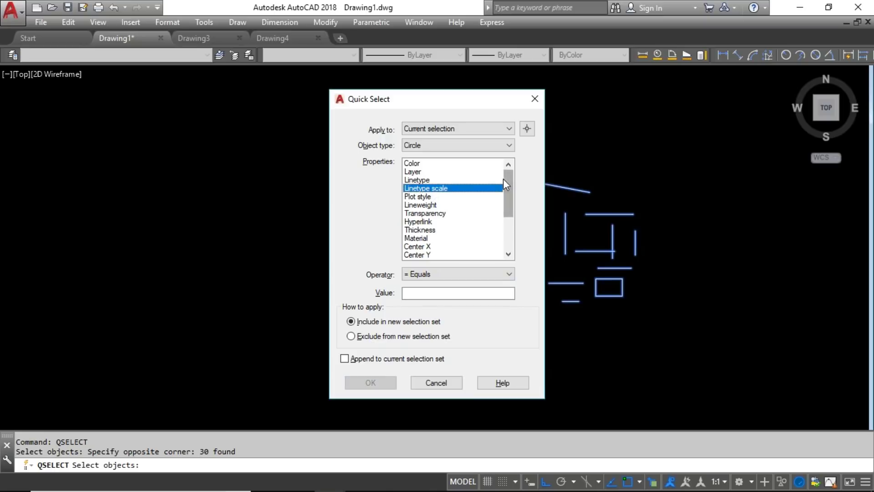
{"action": "mouse_move", "coordinate": [509, 179]}
{"action": "left_mouse_down"}
{"action": "mouse_move", "coordinate": [508, 226]}
{"action": "mouse_move", "coordinate": [508, 176]}
{"action": "left_mouse_up"}
{"action": "left_click", "coordinate": [448, 163]}
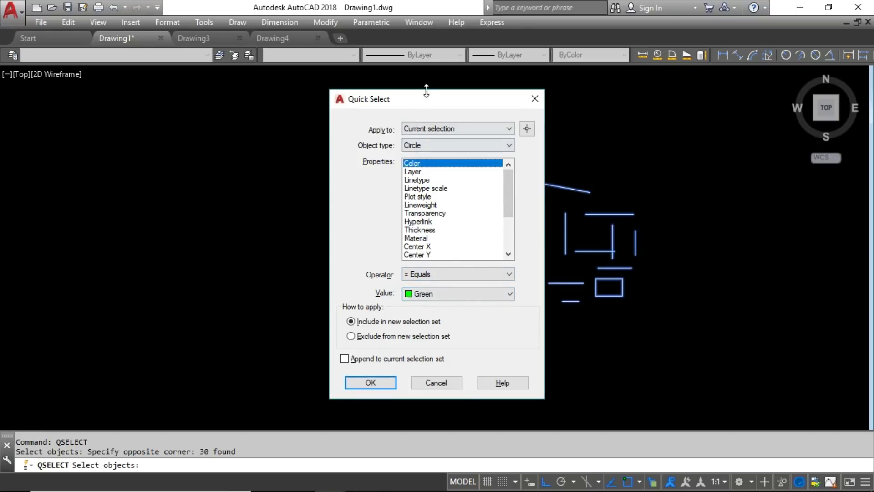
Move the Quick Select dialog aside and apply the filter to include circles whose color equals Green.
{"action": "left_click_drag", "start_coordinate": [424, 94], "coordinate": [654, 115]}
{"action": "left_click_drag", "start_coordinate": [708, 114], "coordinate": [615, 75]}
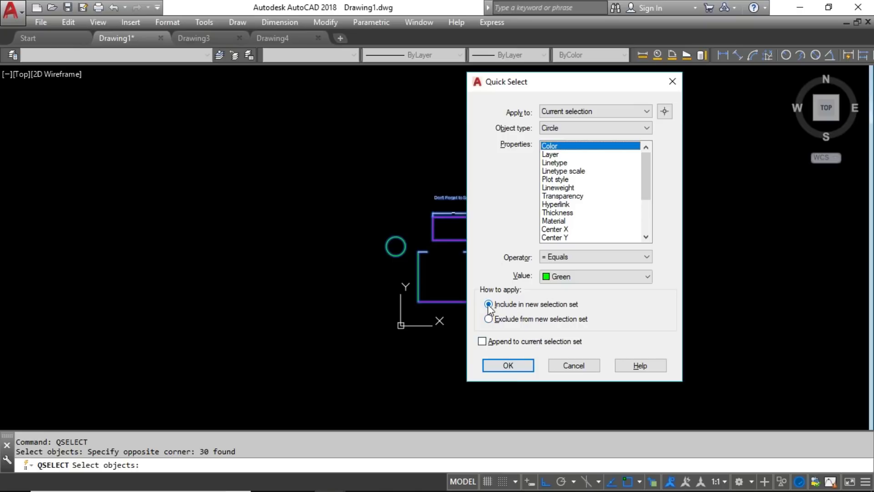
{"action": "left_click", "coordinate": [509, 364]}
Examine which objects the quick selection picked at different zoom levels, and clear the selection.
{"action": "scroll", "coordinate": [518, 276], "scroll_direction": "up", "scroll_amount": 2}
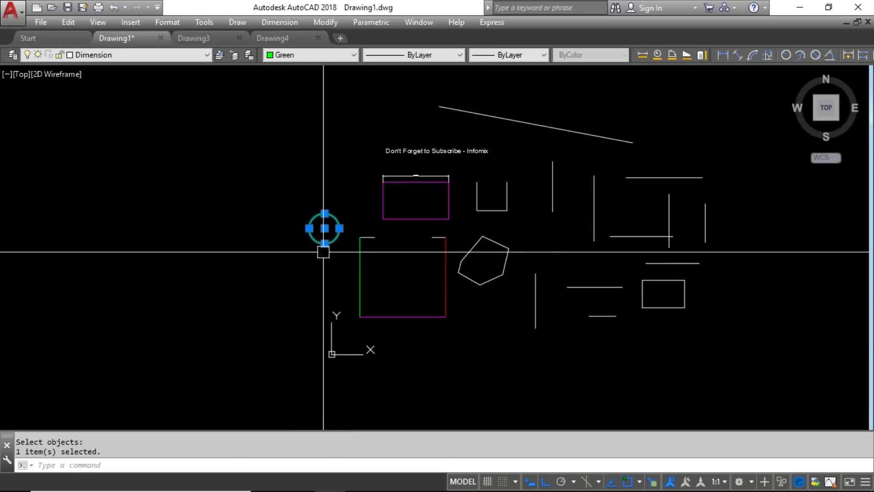
{"action": "scroll", "coordinate": [324, 256], "scroll_direction": "down", "scroll_amount": 2}
{"action": "scroll", "coordinate": [325, 262], "scroll_direction": "up", "scroll_amount": 2}
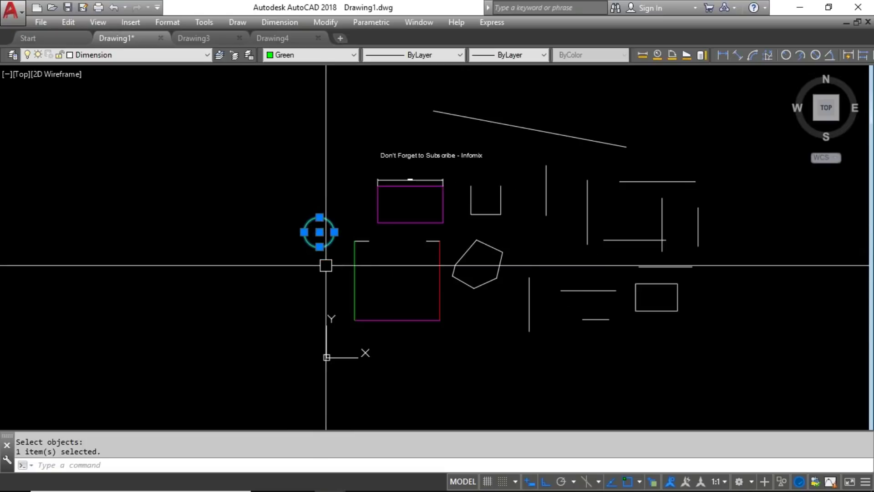
{"action": "scroll", "coordinate": [306, 271], "scroll_direction": "down", "scroll_amount": 2}
{"action": "scroll", "coordinate": [302, 274], "scroll_direction": "up", "scroll_amount": 2}
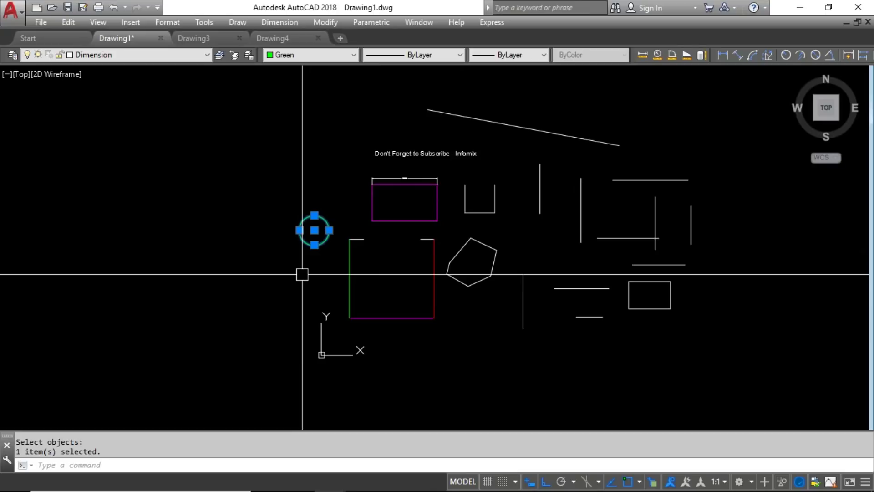
{"action": "scroll", "coordinate": [302, 274], "scroll_direction": "down", "scroll_amount": 2}
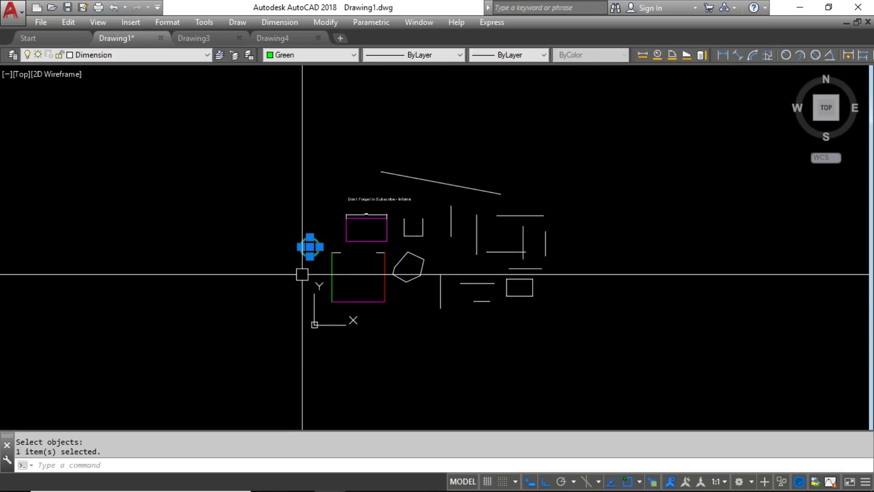
{"action": "scroll", "coordinate": [303, 274], "scroll_direction": "up", "scroll_amount": 4}
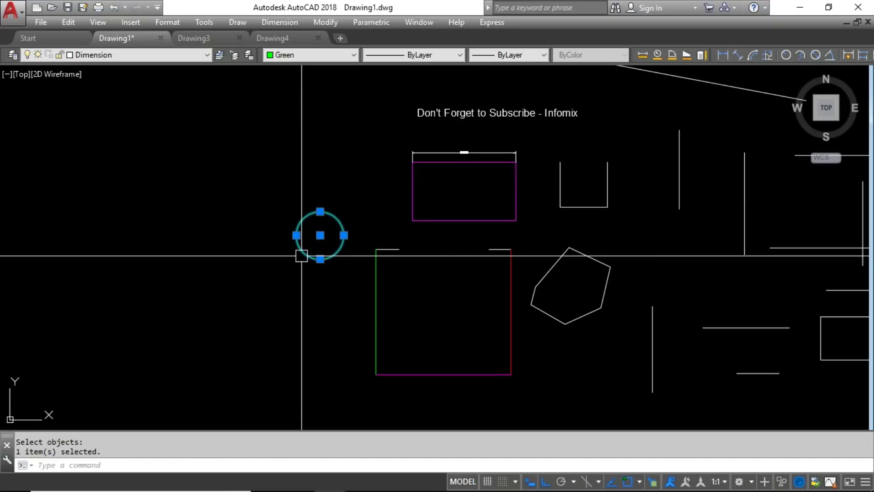
{"action": "scroll", "coordinate": [301, 256], "scroll_direction": "down", "scroll_amount": 2}
{"action": "key", "text": "Escape"}
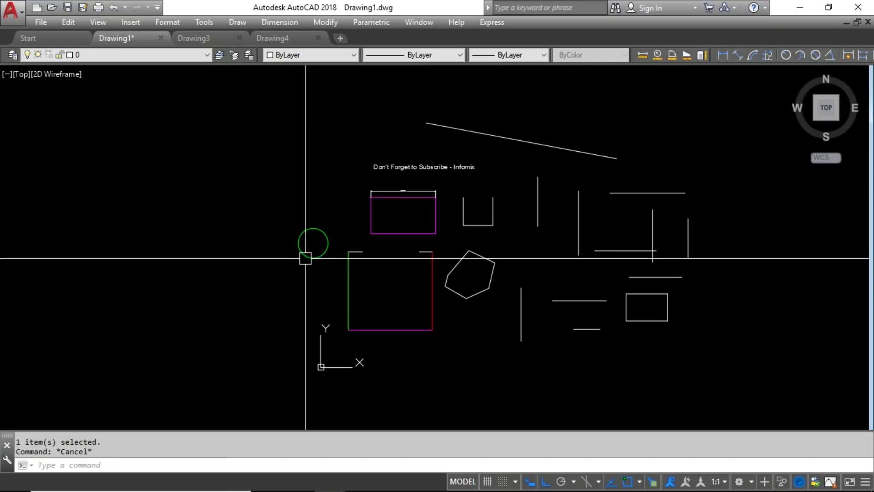
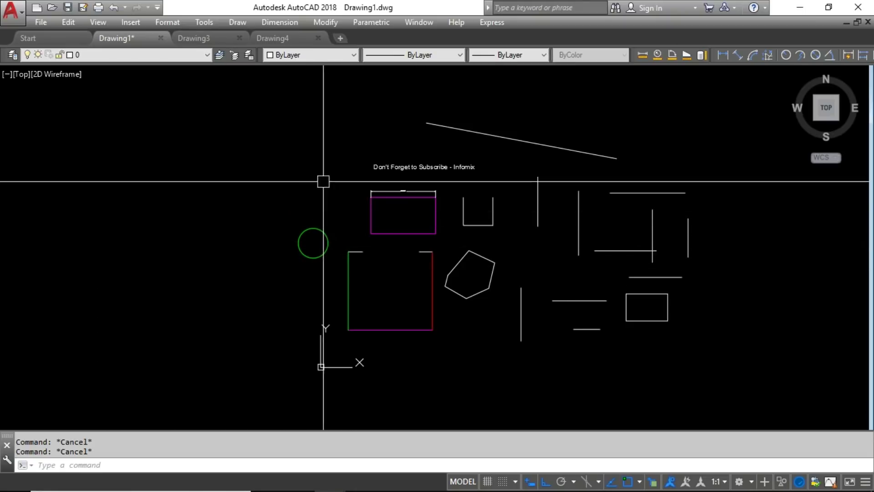
{"action": "right_click", "coordinate": [296, 166], "text": "shift"}
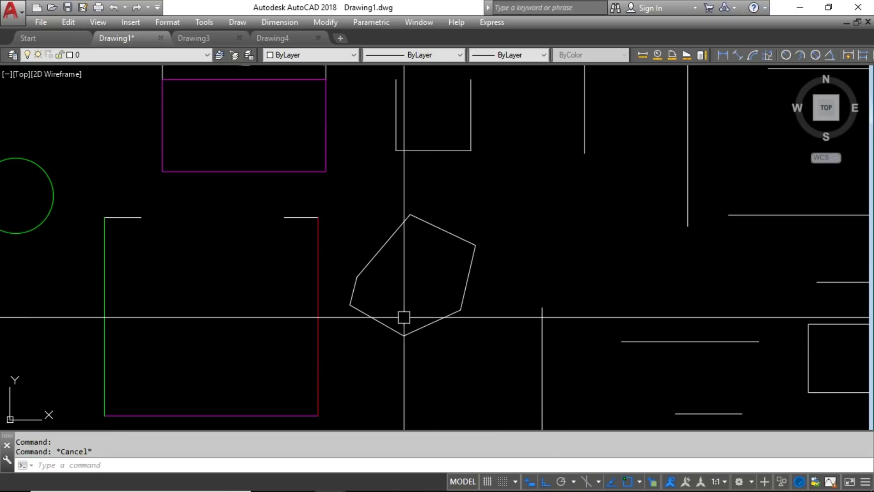
Select each of the irregular polygon's six edges to check whether they are separate lines, and clear the selection.
{"action": "left_click", "coordinate": [365, 312]}
{"action": "left_click", "coordinate": [436, 320]}
{"action": "left_click", "coordinate": [470, 268]}
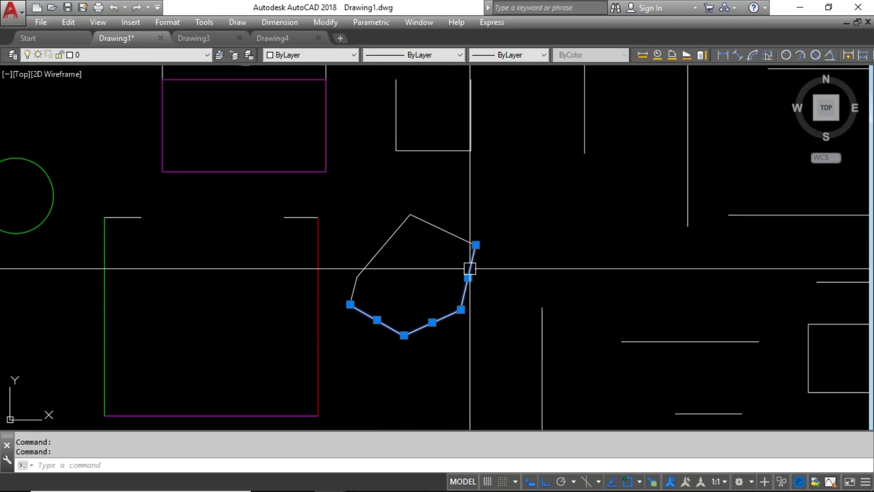
{"action": "left_click", "coordinate": [438, 228]}
{"action": "left_click", "coordinate": [370, 261]}
{"action": "left_click", "coordinate": [355, 292]}
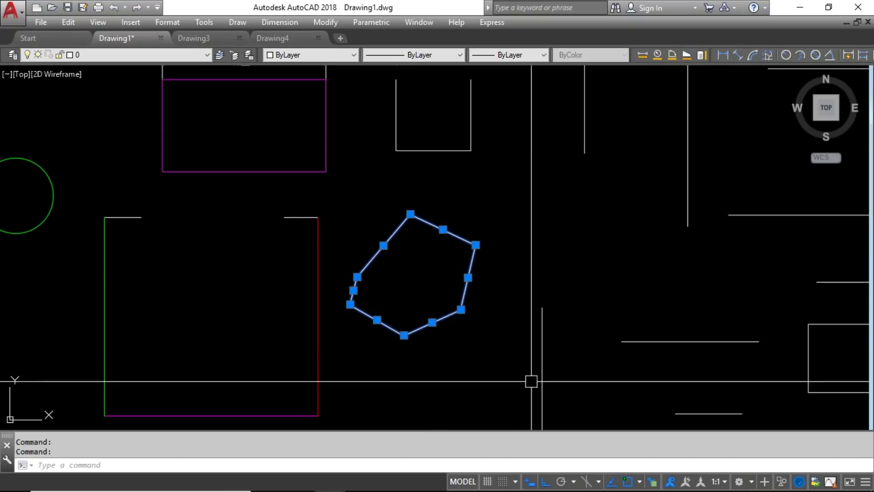
{"action": "key", "text": "Escape"}
{"action": "key", "text": "Escape"}
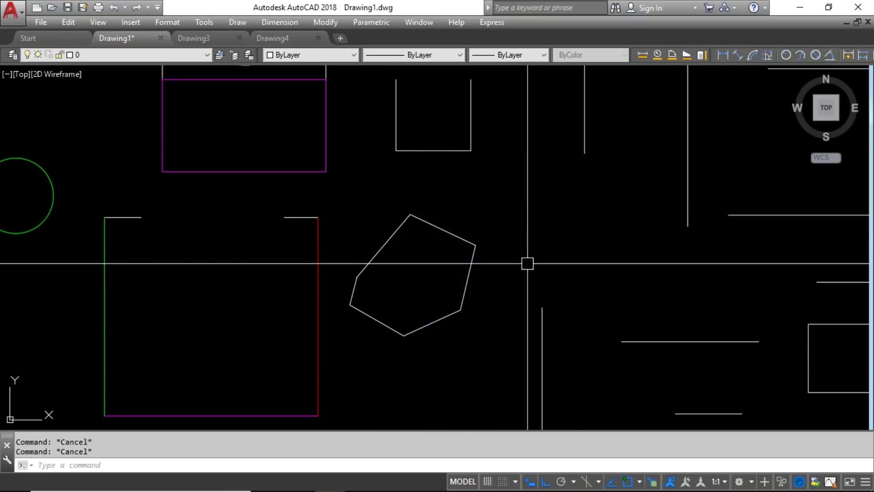
Create a polyline boundary from an internal point of the irregular polygon with the BOUNDARY command.
{"action": "type", "text": "BO"}
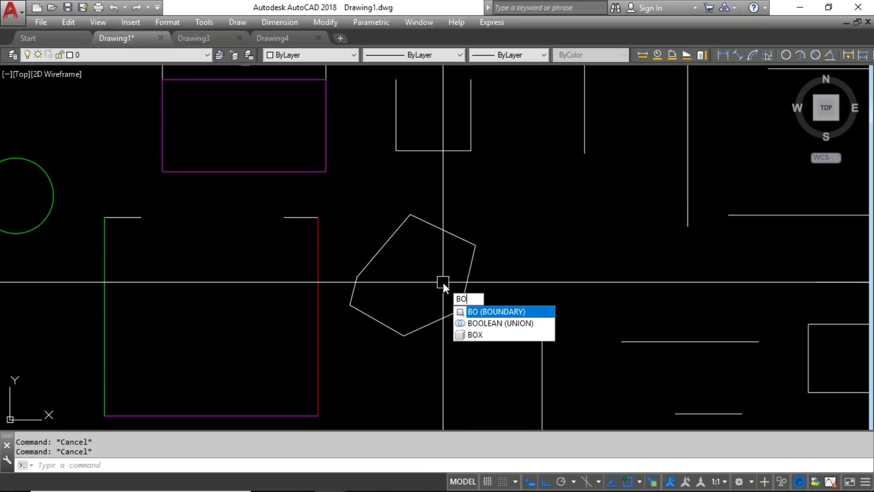
{"action": "key", "text": "Return"}
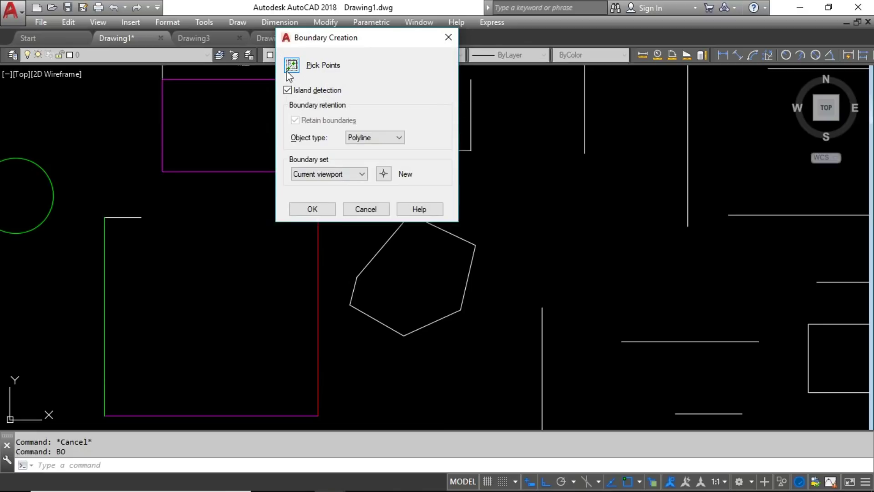
{"action": "left_click", "coordinate": [292, 65]}
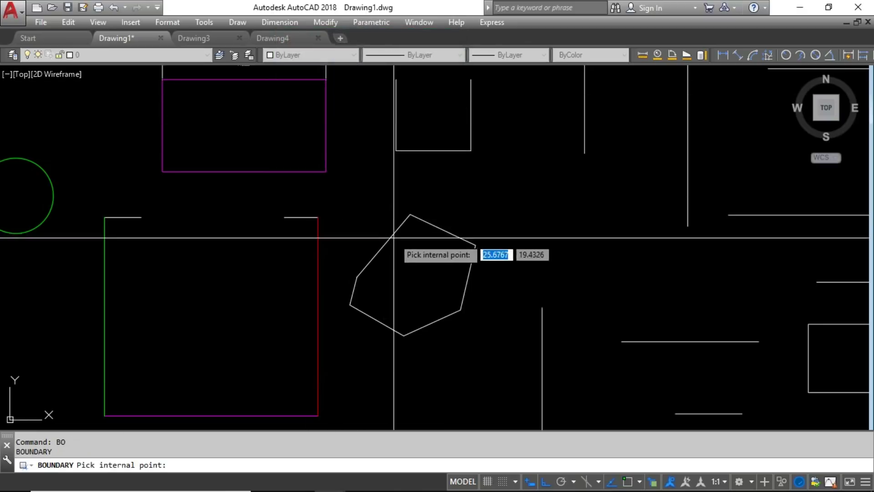
{"action": "left_click", "coordinate": [415, 280]}
{"action": "key", "text": "Return"}
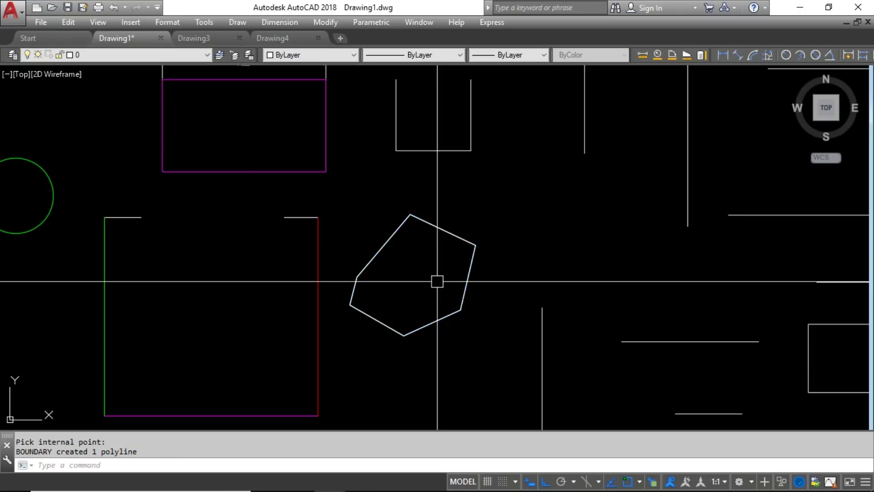
Move the new boundary polyline horizontally to the right of the original irregular polygon.
{"action": "left_click", "coordinate": [469, 286]}
{"action": "left_click", "coordinate": [514, 334]}
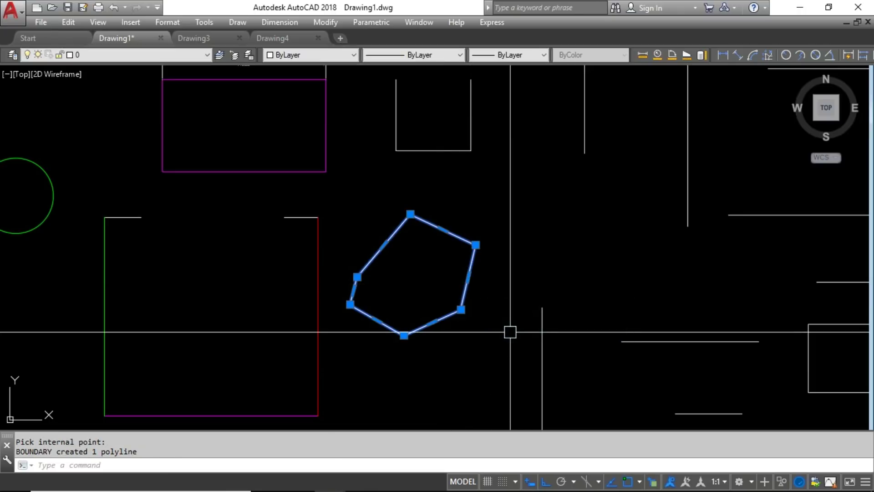
{"action": "type", "text": "m"}
{"action": "key", "text": "Return"}
{"action": "left_click", "coordinate": [440, 359]}
{"action": "left_click", "coordinate": [590, 370]}
{"action": "key", "text": "Escape"}
{"action": "key", "text": "Escape"}
Select the moved polyline and several edges of the original polygon to compare them, and clear the selections.
{"action": "left_click", "coordinate": [616, 293]}
{"action": "key", "text": "Escape"}
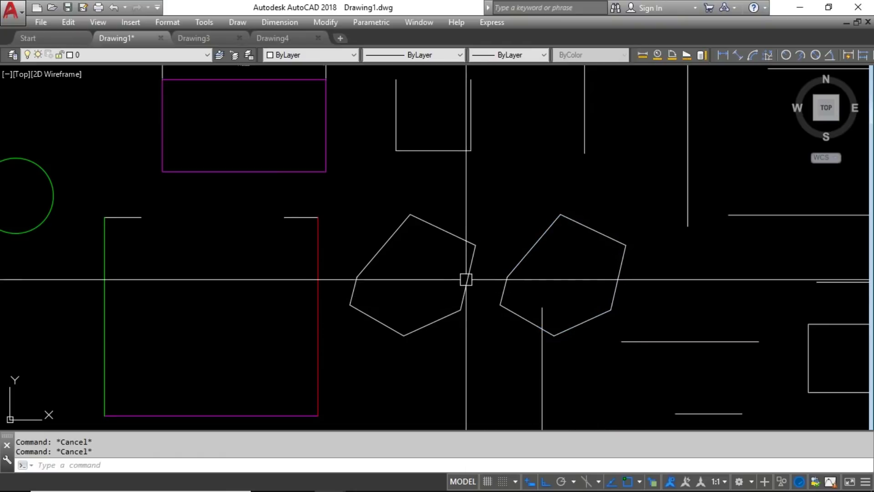
{"action": "left_click", "coordinate": [466, 280]}
{"action": "left_click", "coordinate": [445, 230]}
{"action": "left_click", "coordinate": [391, 236]}
{"action": "key", "text": "Escape"}
{"action": "key", "text": "Escape"}
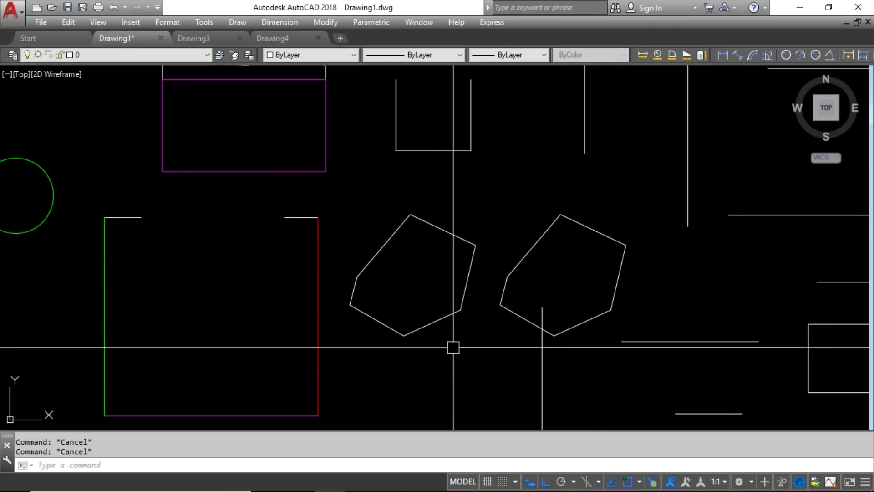
Join the six separate edges of the original irregular polygon into one polyline with JOIN, and clear the selection.
{"action": "left_click", "coordinate": [481, 383]}
{"action": "left_click", "coordinate": [344, 198]}
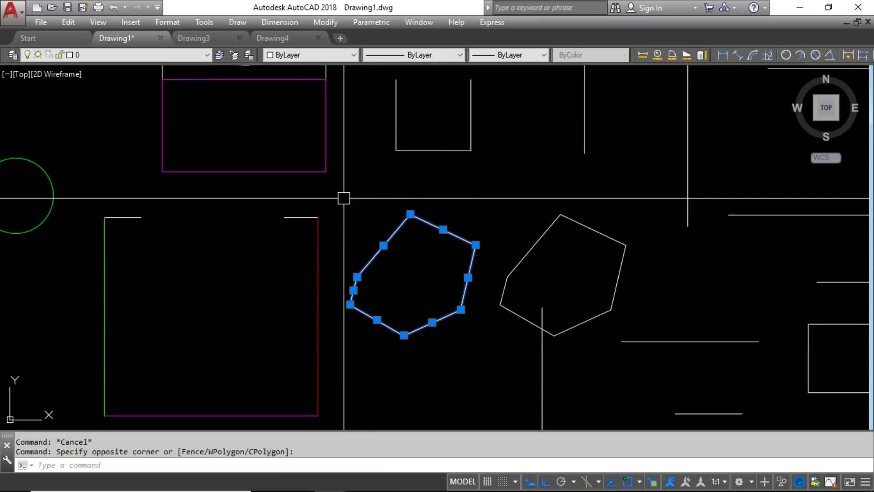
{"action": "type", "text": "J"}
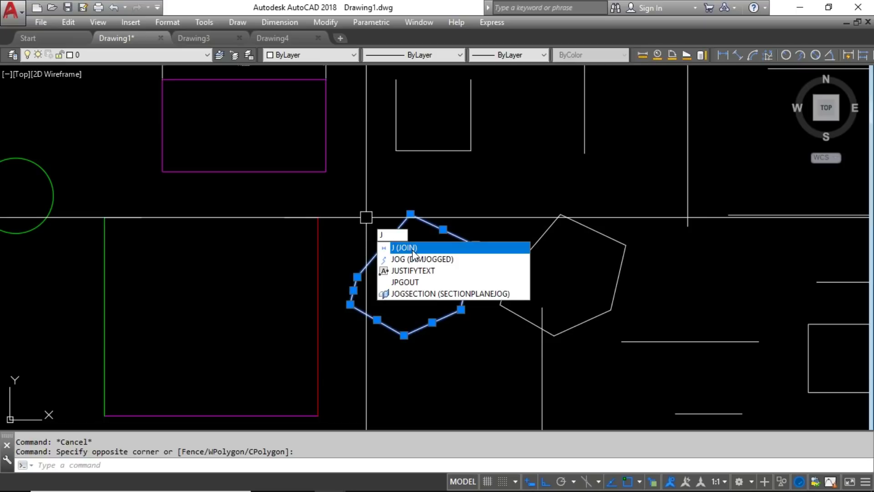
{"action": "key", "text": "Return"}
{"action": "left_click", "coordinate": [449, 233]}
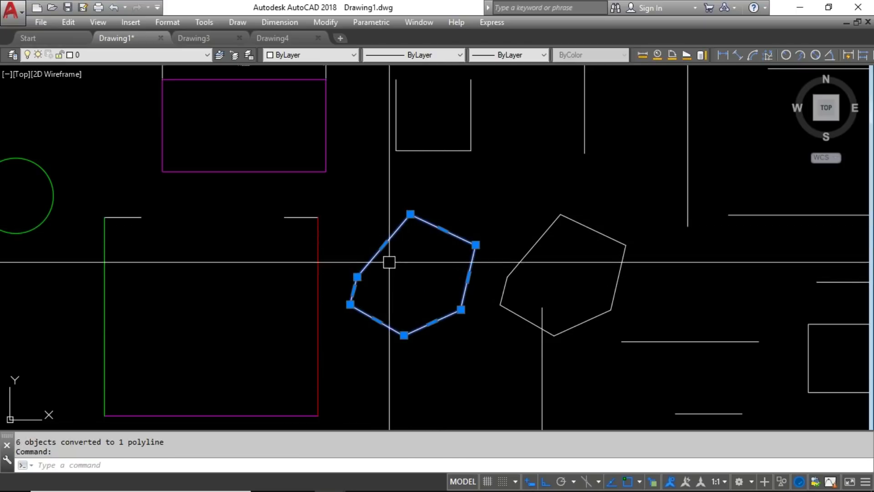
{"action": "key", "text": "Escape"}
{"action": "key", "text": "Escape"}
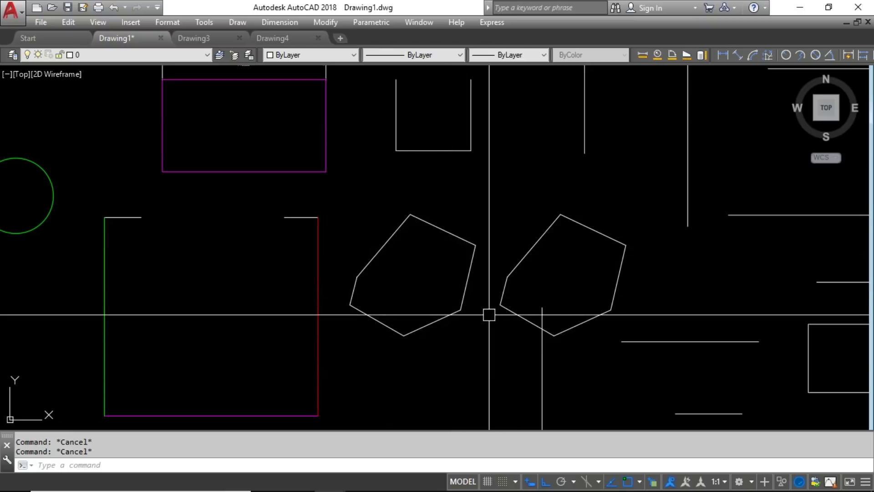
{"action": "scroll", "coordinate": [455, 289], "scroll_direction": "down", "scroll_amount": 4}
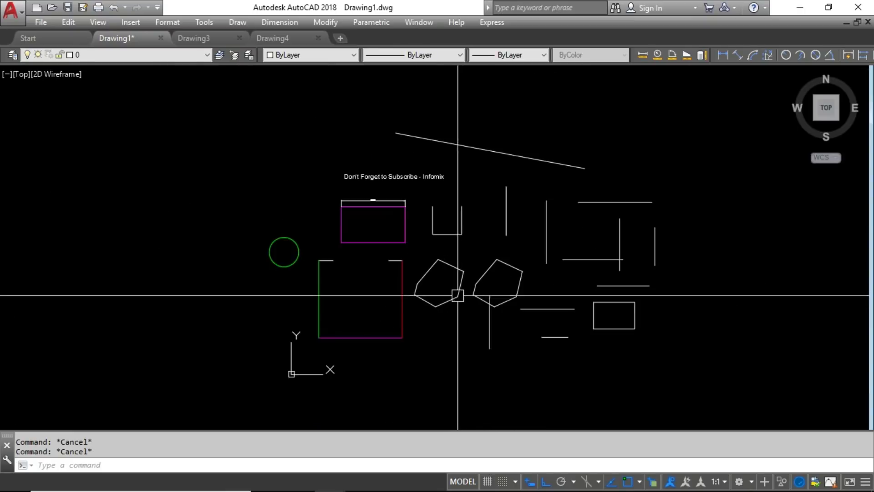
{"action": "scroll", "coordinate": [529, 251], "scroll_direction": "up", "scroll_amount": 2}
{"action": "scroll", "coordinate": [373, 296], "scroll_direction": "down", "scroll_amount": 2}
{"action": "scroll", "coordinate": [370, 296], "scroll_direction": "up", "scroll_amount": 2}
{"action": "scroll", "coordinate": [419, 306], "scroll_direction": "up", "scroll_amount": 2}
{"action": "scroll", "coordinate": [419, 305], "scroll_direction": "down", "scroll_amount": 2}
{"action": "scroll", "coordinate": [421, 306], "scroll_direction": "up", "scroll_amount": 2}
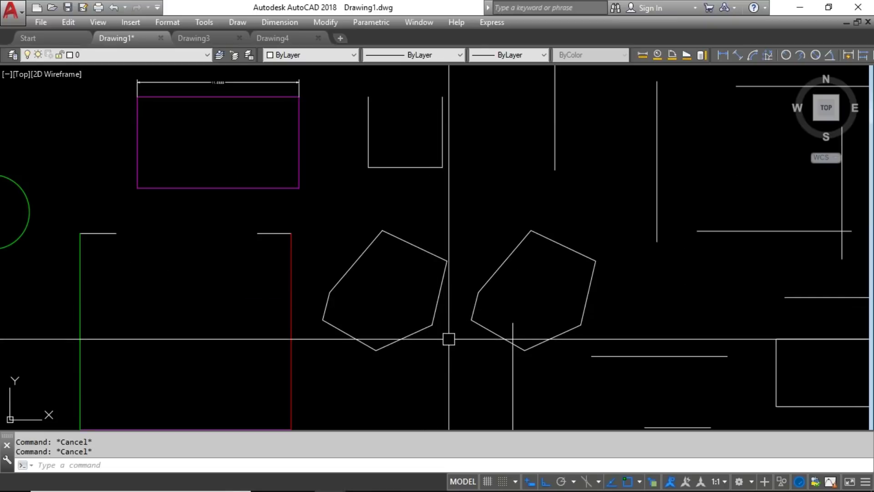
{"action": "scroll", "coordinate": [415, 315], "scroll_direction": "up", "scroll_amount": 2}
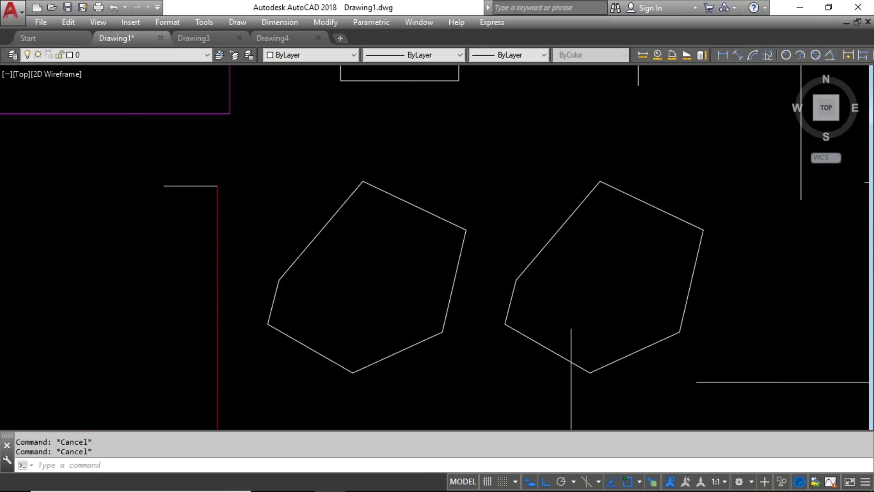
{"action": "scroll", "coordinate": [401, 246], "scroll_direction": "down", "scroll_amount": 2}
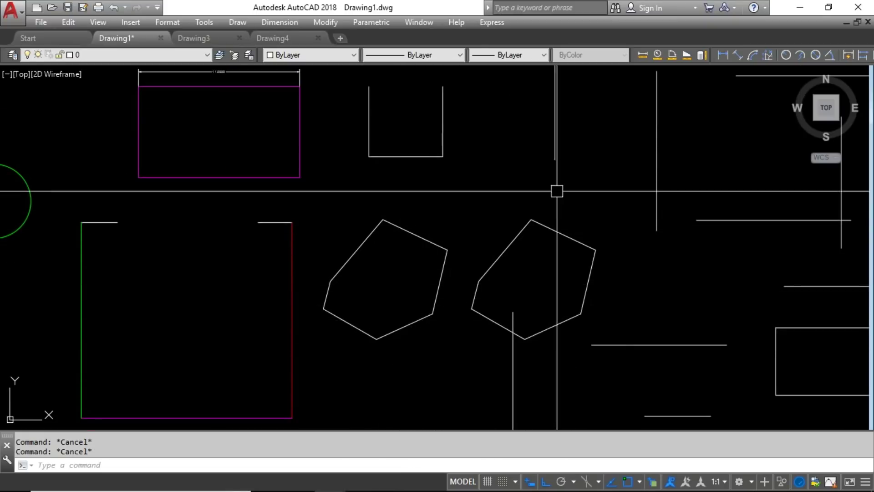
Measure the area of the original irregular polygon by picking its corner points one after another, and exit the measurement.
{"action": "left_click", "coordinate": [687, 55]}
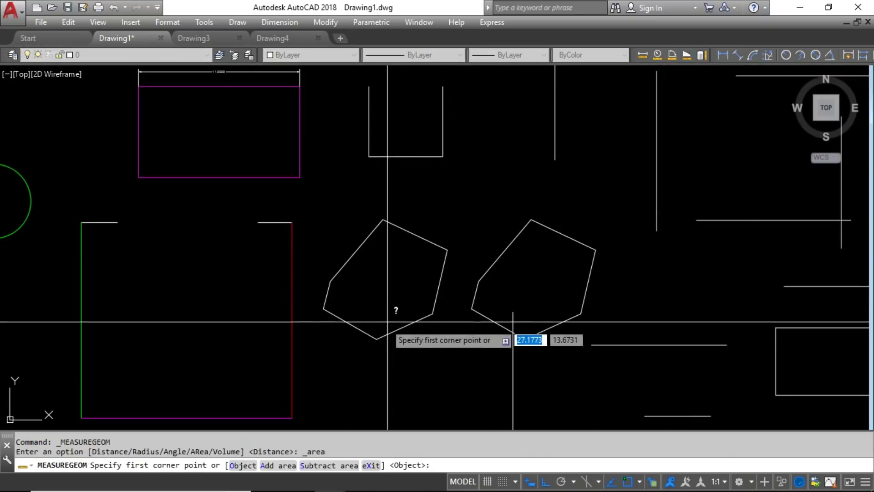
{"action": "left_click", "coordinate": [376, 339]}
{"action": "left_click", "coordinate": [431, 315]}
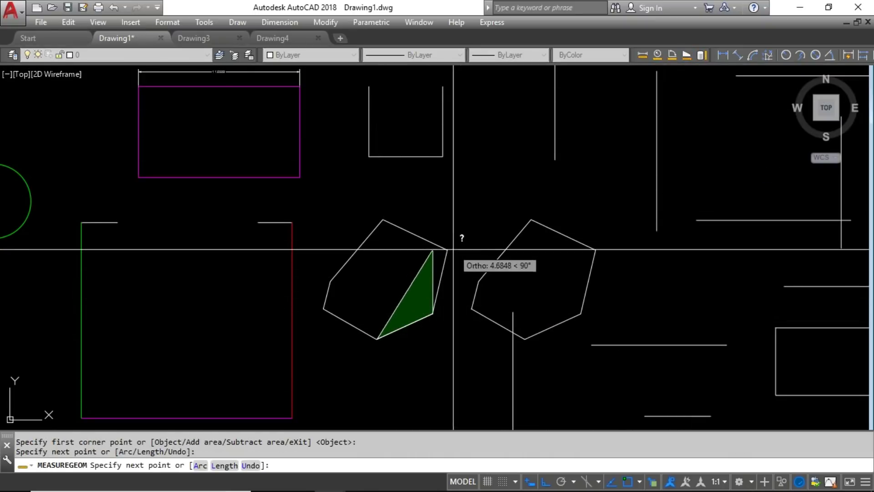
{"action": "left_click", "coordinate": [447, 250]}
{"action": "left_click", "coordinate": [382, 219]}
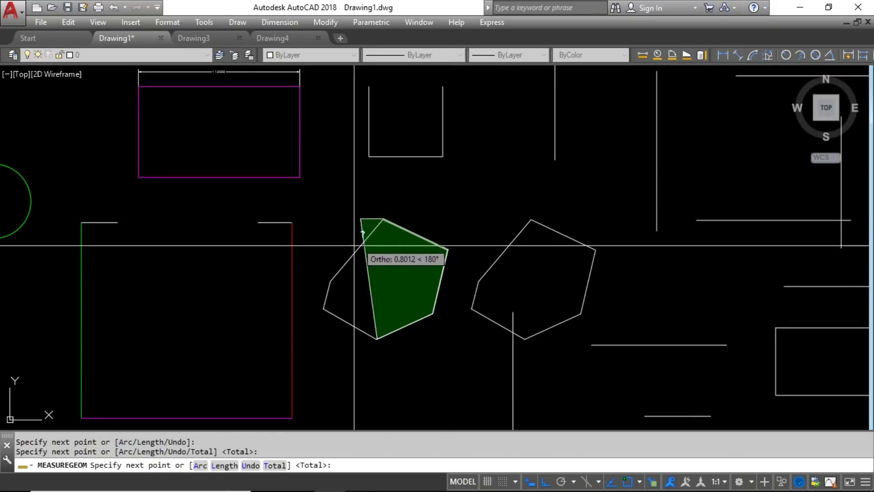
{"action": "left_click", "coordinate": [330, 278]}
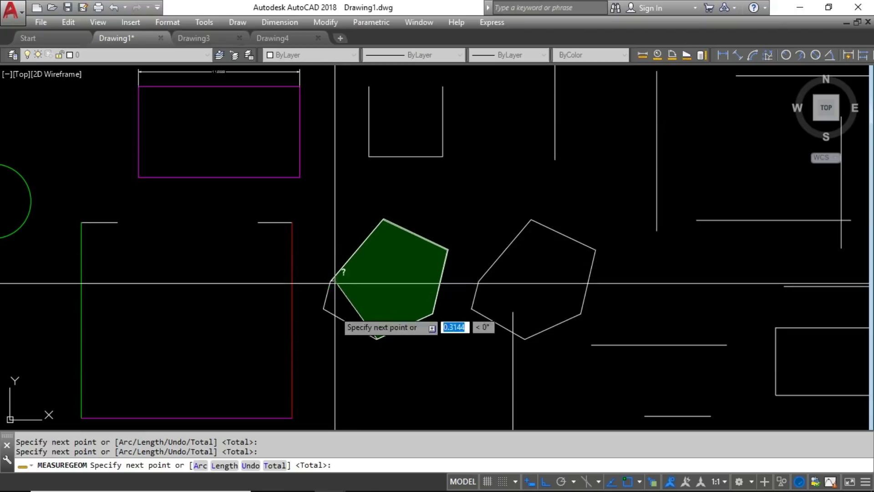
{"action": "scroll", "coordinate": [330, 282], "scroll_direction": "up", "scroll_amount": 5}
{"action": "scroll", "coordinate": [322, 214], "scroll_direction": "down", "scroll_amount": 4}
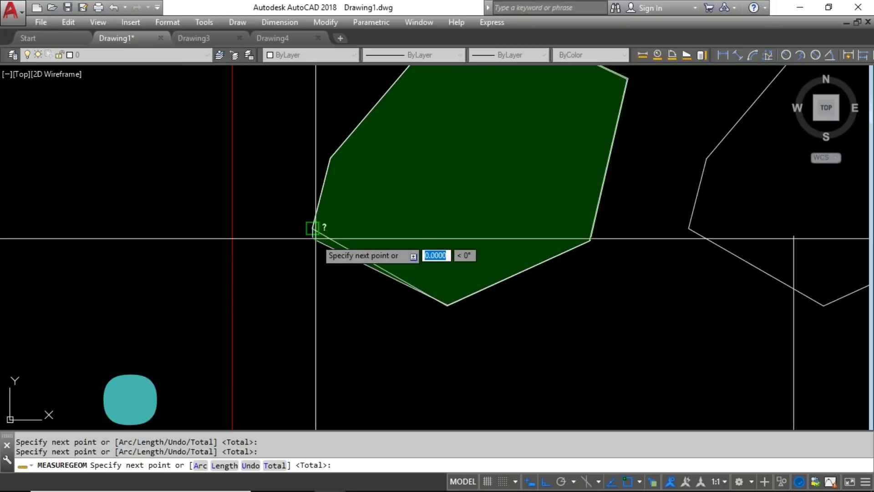
{"action": "key", "text": "Return"}
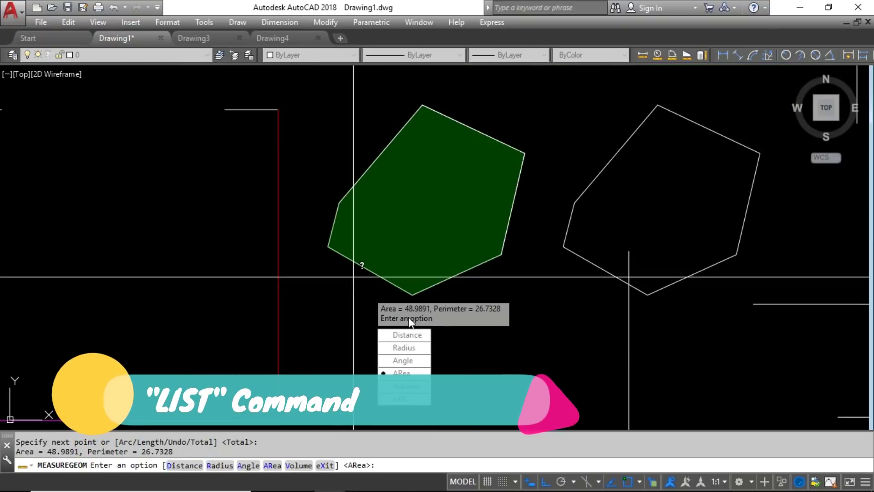
{"action": "key", "text": "Escape"}
{"action": "key", "text": "Escape"}
Show the joined polygon's area, perimeter and vertex coordinates with the LIST command, and close the text window.
{"action": "left_click", "coordinate": [490, 315]}
{"action": "left_click", "coordinate": [463, 262]}
{"action": "scroll", "coordinate": [474, 293], "scroll_direction": "down", "scroll_amount": 4}
{"action": "type", "text": "li"}
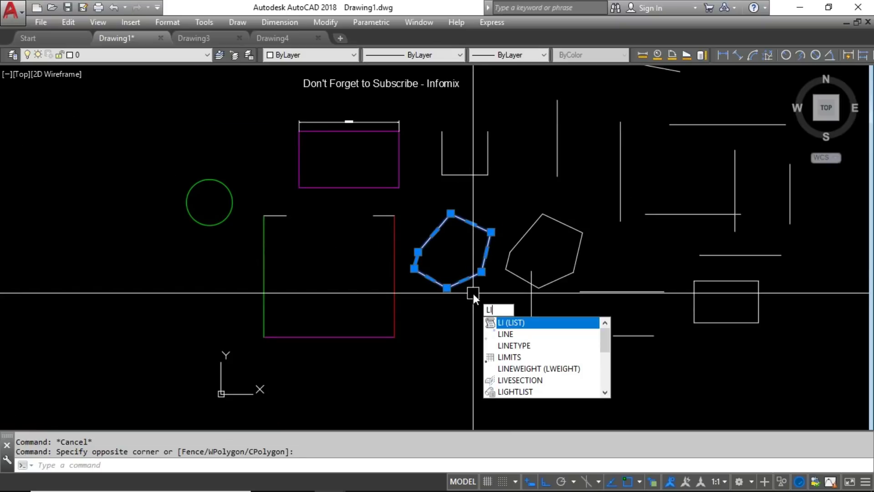
{"action": "key", "text": "Return"}
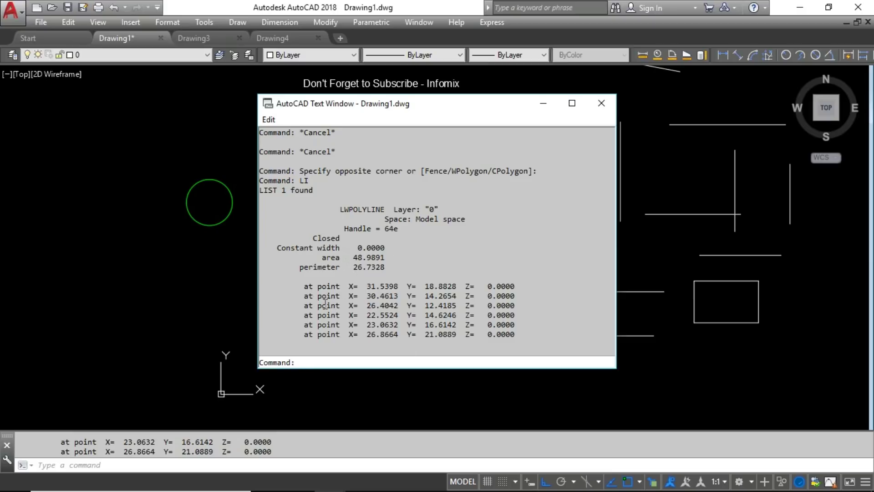
{"action": "left_click", "coordinate": [602, 103]}
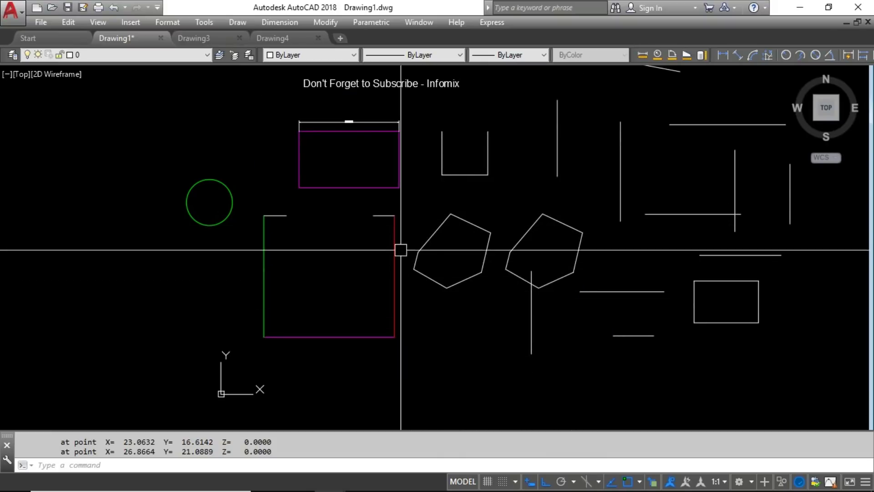
Mirror the text "Don't Forget to Subscribe - Infomix" across a vertical line just past its right end, keeping the source text.
{"action": "scroll", "coordinate": [437, 246], "scroll_direction": "up", "scroll_amount": 3}
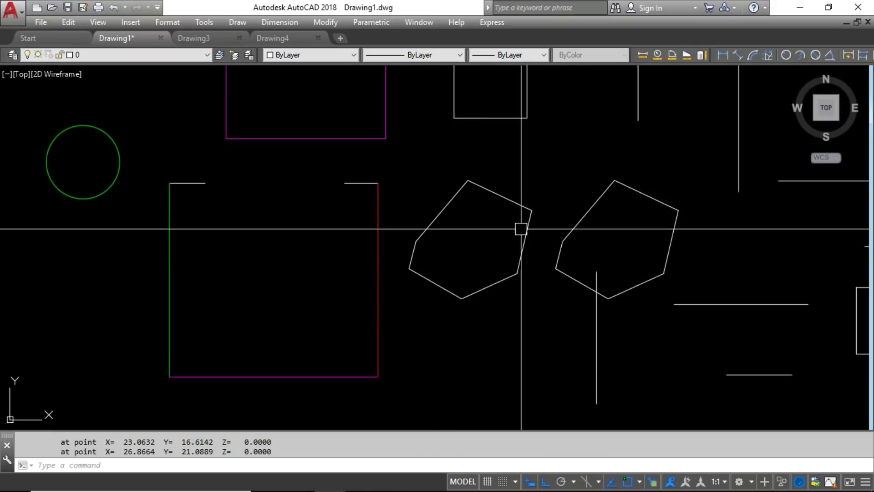
{"action": "mouse_move", "coordinate": [444, 285]}
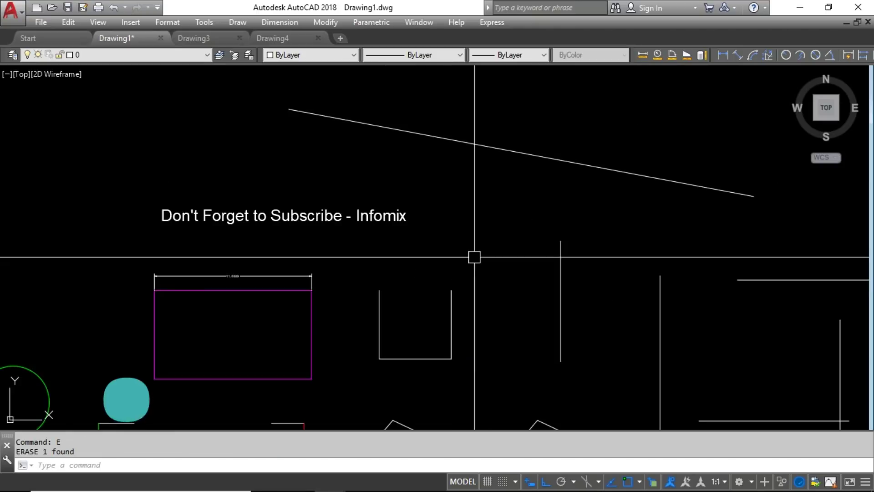
{"action": "left_click", "coordinate": [383, 228]}
{"action": "left_click", "coordinate": [366, 187]}
{"action": "type", "text": "mi"}
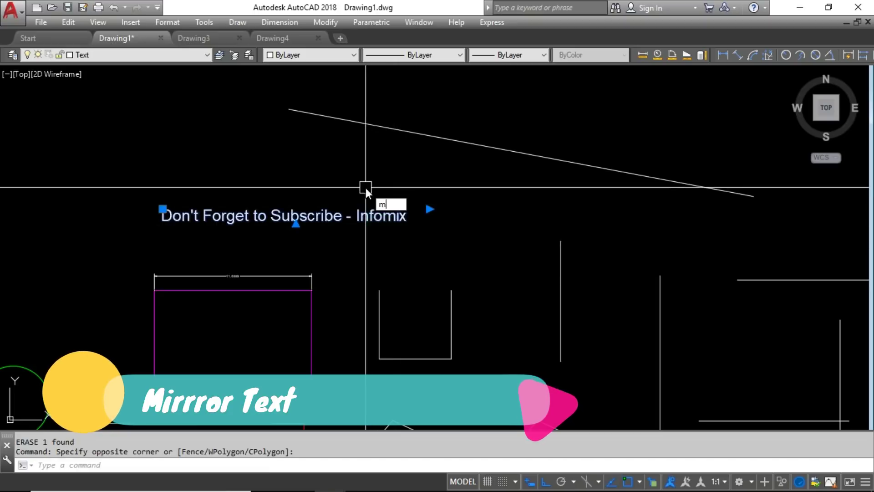
{"action": "key", "text": "Return"}
{"action": "scroll", "coordinate": [452, 205], "scroll_direction": "up", "scroll_amount": 2}
{"action": "left_click", "coordinate": [428, 184]}
{"action": "left_click", "coordinate": [421, 242]}
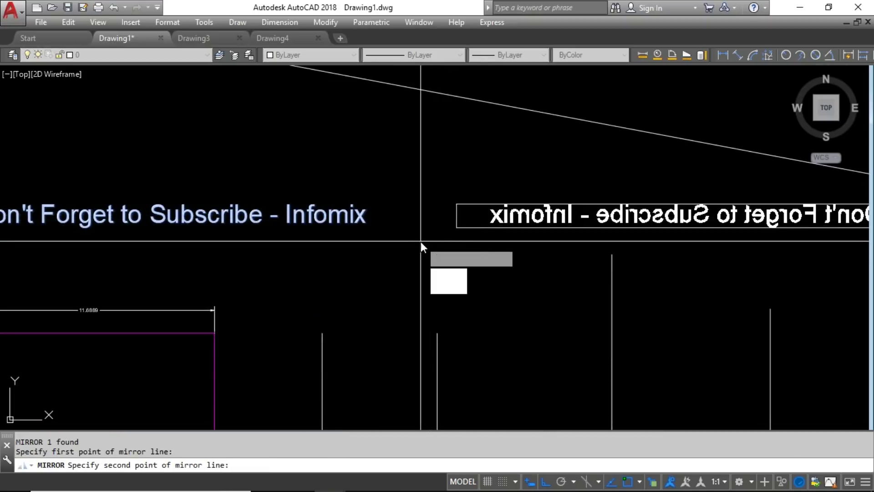
{"action": "left_click", "coordinate": [452, 287]}
{"action": "key", "text": "Escape"}
{"action": "scroll", "coordinate": [470, 255], "scroll_direction": "down", "scroll_amount": 2}
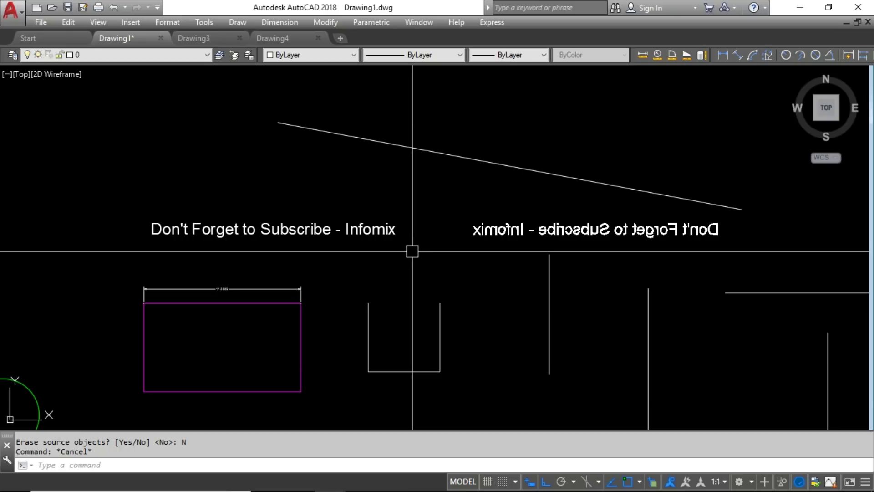
Erase the reversed mirrored copy of the text.
{"action": "key", "text": "Escape"}
{"action": "left_click", "coordinate": [564, 230]}
{"action": "type", "text": "E"}
{"action": "key", "text": "Return"}
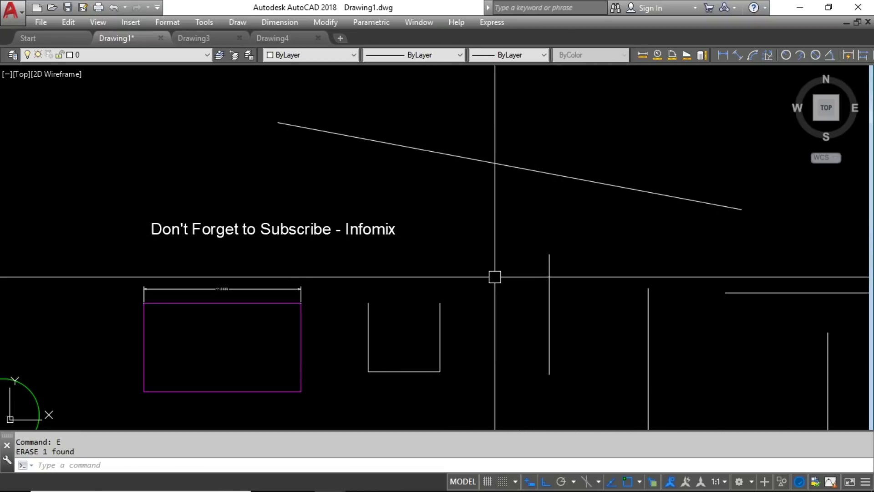
Set the MIRRTEXT system variable to 0.
{"action": "type", "text": "MIRR"}
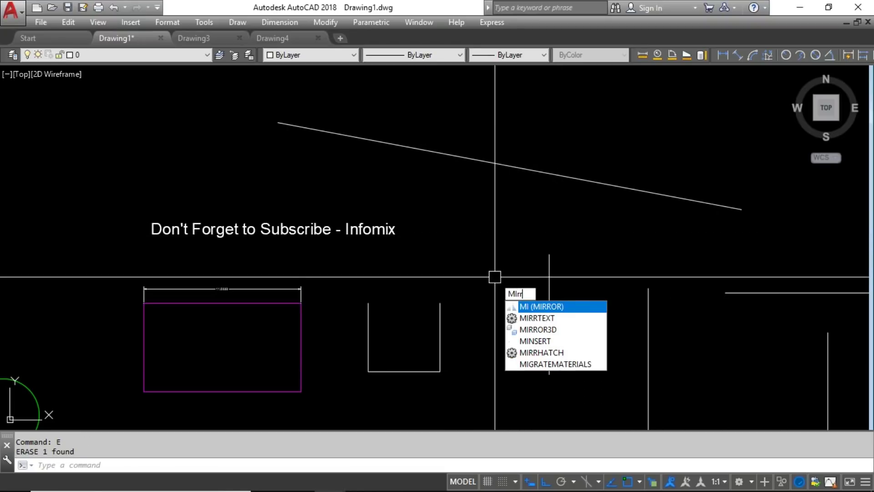
{"action": "type", "text": "Tx"}
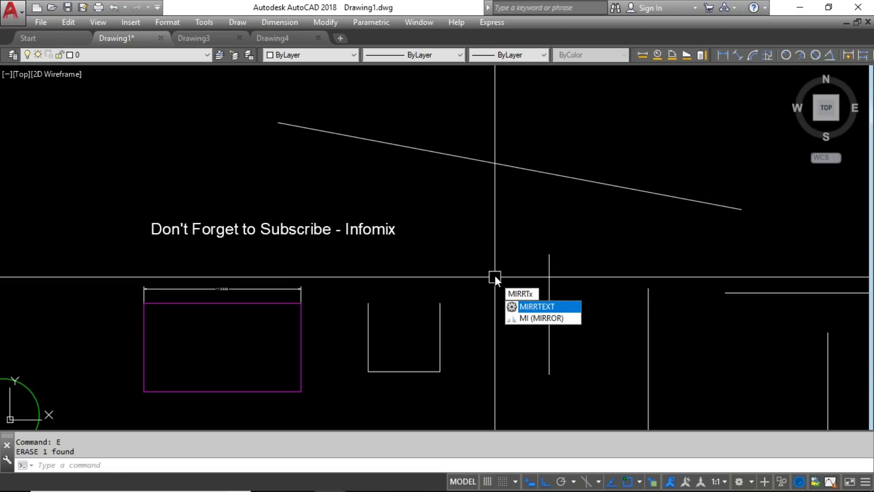
{"action": "key", "text": "Return"}
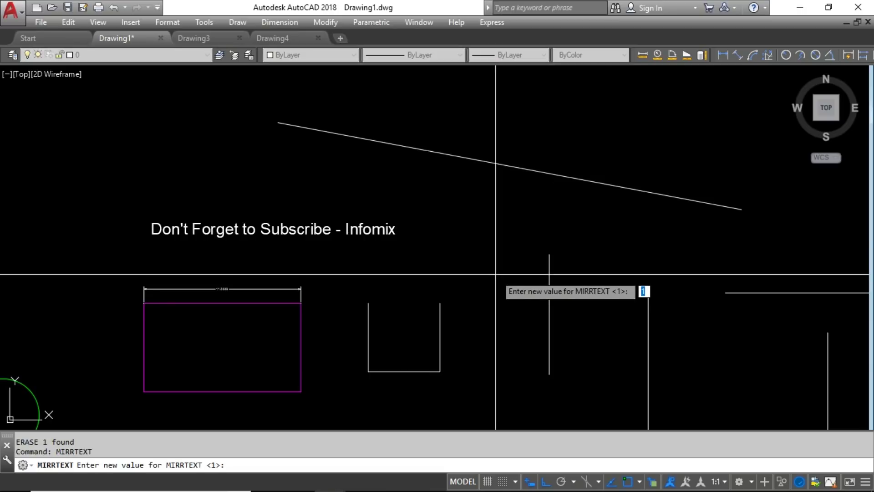
{"action": "type", "text": "0"}
{"action": "key", "text": "Return"}
{"action": "key", "text": "Escape"}
{"action": "key", "text": "Escape"}
Repeat the mirroring of the "Don't Forget to Subscribe - Infomix" text across a vertical line beside it without erasing the source.
{"action": "left_click", "coordinate": [396, 260]}
{"action": "left_click", "coordinate": [351, 198]}
{"action": "type", "text": "mi"}
{"action": "key", "text": "Return"}
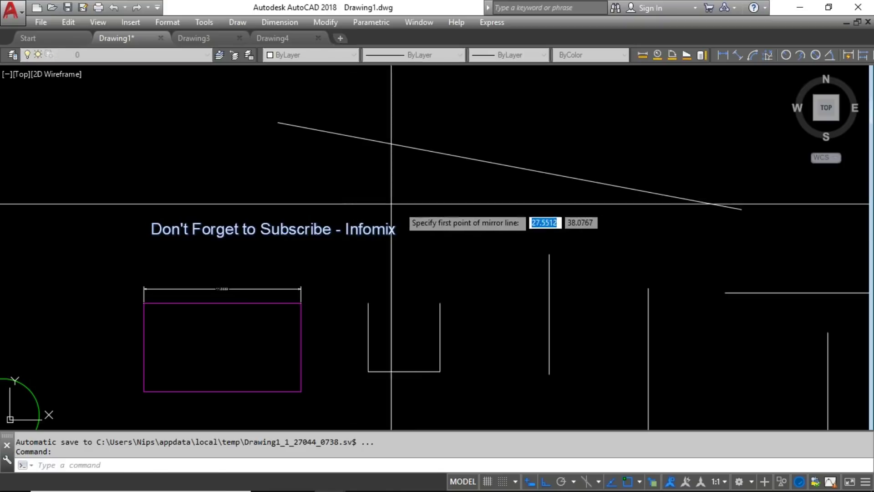
{"action": "left_click", "coordinate": [417, 203]}
{"action": "left_click", "coordinate": [417, 261]}
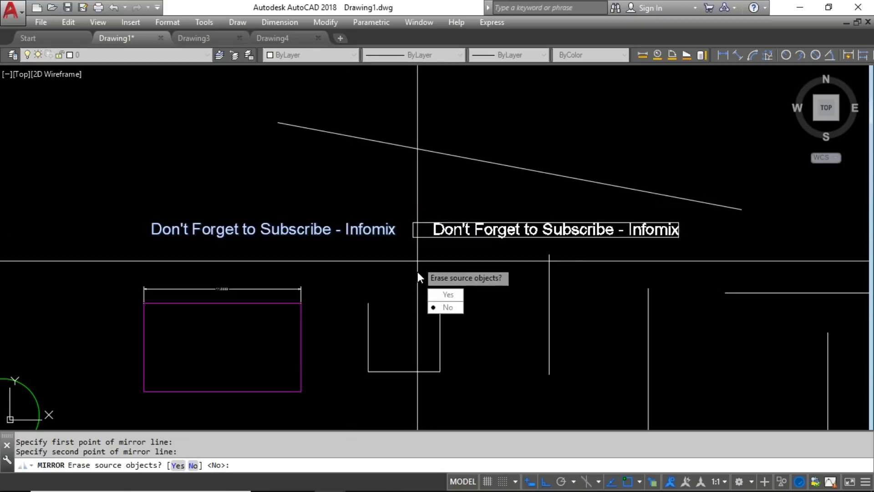
{"action": "left_click", "coordinate": [445, 308]}
{"action": "key", "text": "Escape"}
{"action": "key", "text": "Escape"}
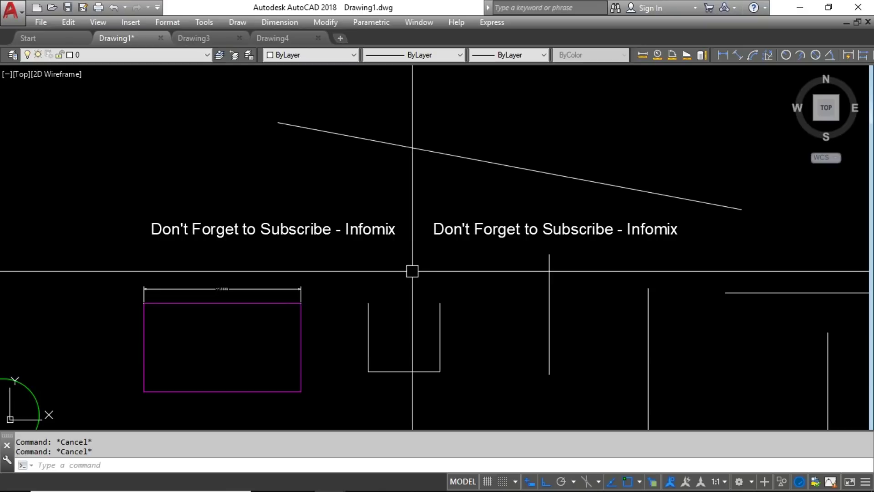
Query the coordinates of the left endpoint of the upper horizontal line with the ID command.
{"action": "scroll", "coordinate": [450, 244], "scroll_direction": "down", "scroll_amount": 3}
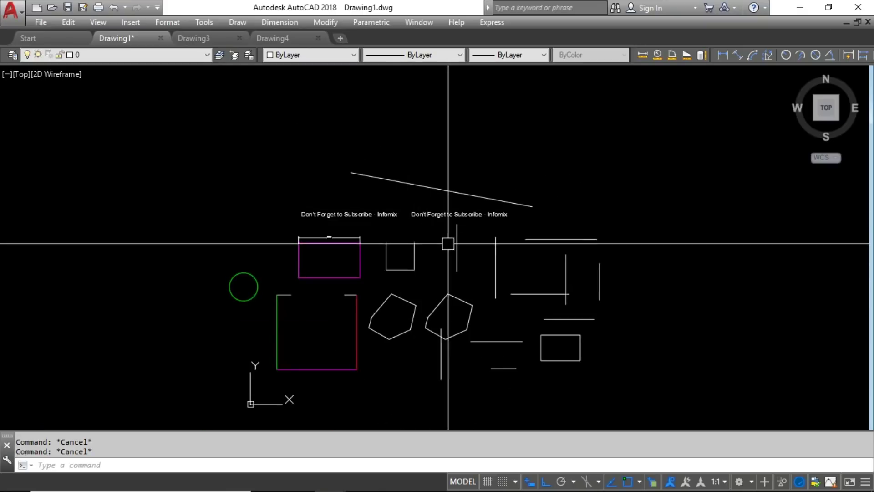
{"action": "scroll", "coordinate": [457, 221], "scroll_direction": "up", "scroll_amount": 2}
{"action": "scroll", "coordinate": [419, 163], "scroll_direction": "down", "scroll_amount": 1}
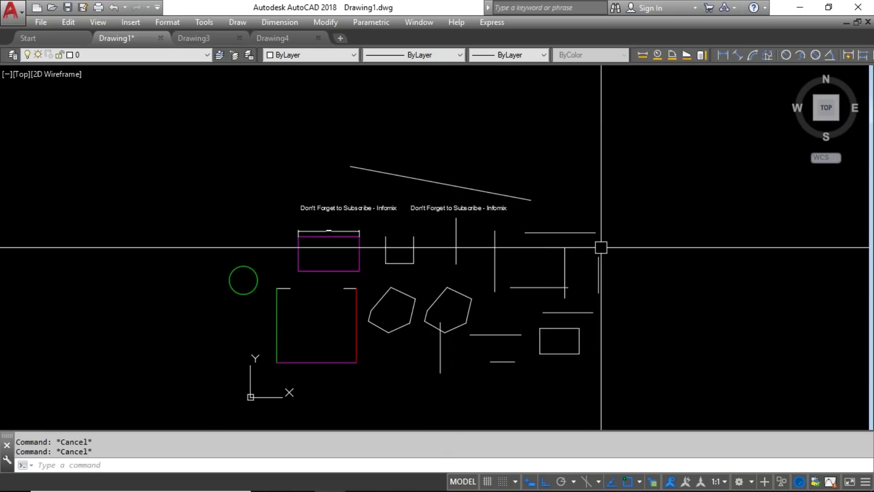
{"action": "scroll", "coordinate": [595, 246], "scroll_direction": "up", "scroll_amount": 4}
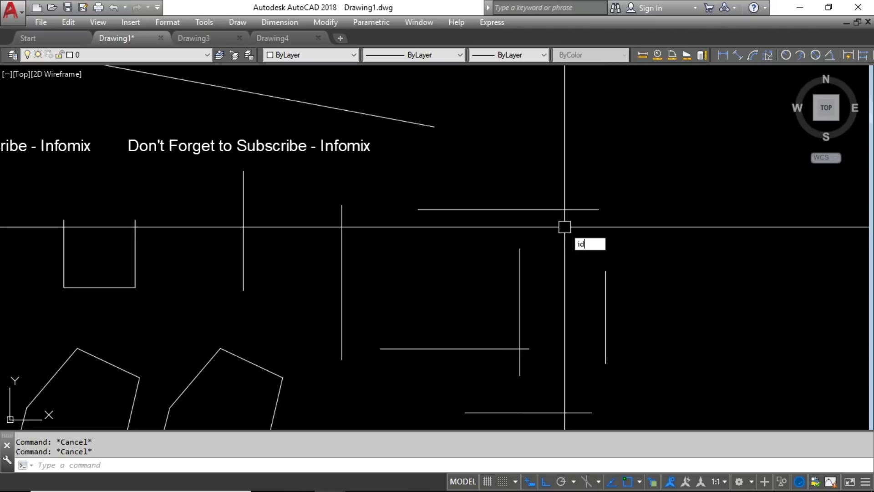
{"action": "key", "text": "Return"}
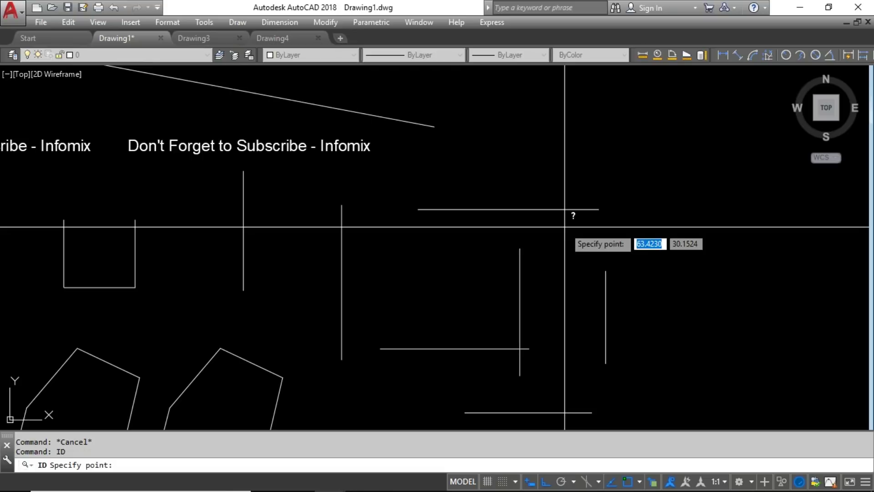
{"action": "left_click", "coordinate": [422, 209]}
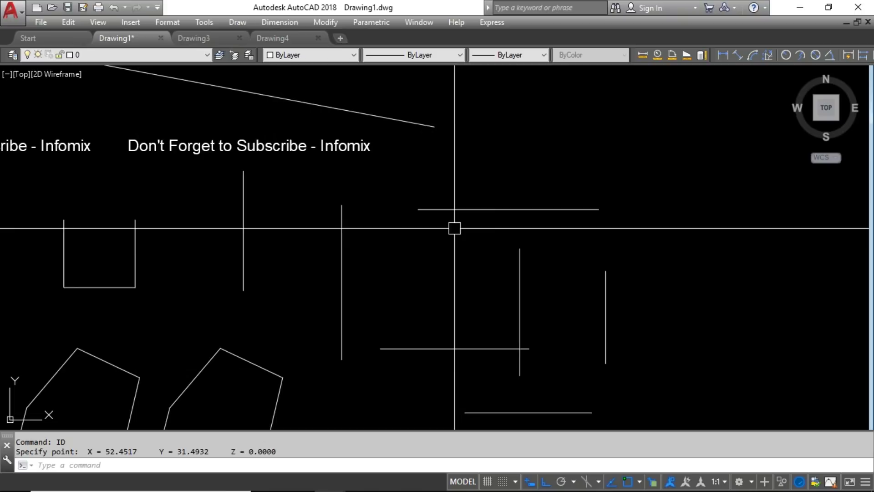
{"action": "scroll", "coordinate": [454, 228], "scroll_direction": "down", "scroll_amount": 5}
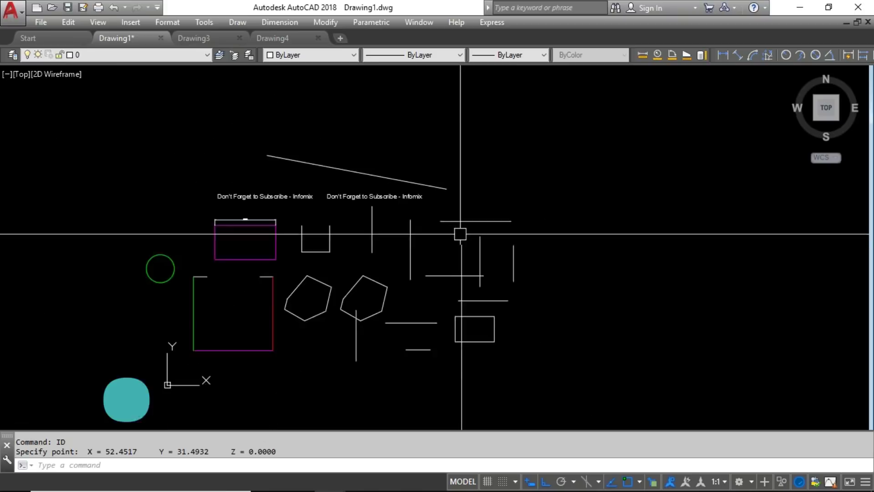
Draw a horizontal breakline about 12.8 units long above the upper horizontal line, with the break symbol at its midpoint.
{"action": "scroll", "coordinate": [463, 293], "scroll_direction": "up", "scroll_amount": 2}
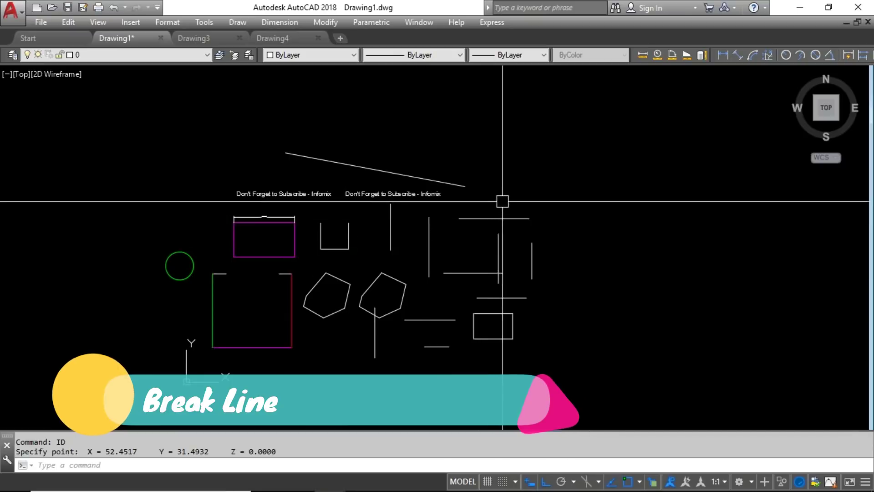
{"action": "scroll", "coordinate": [502, 200], "scroll_direction": "up", "scroll_amount": 2}
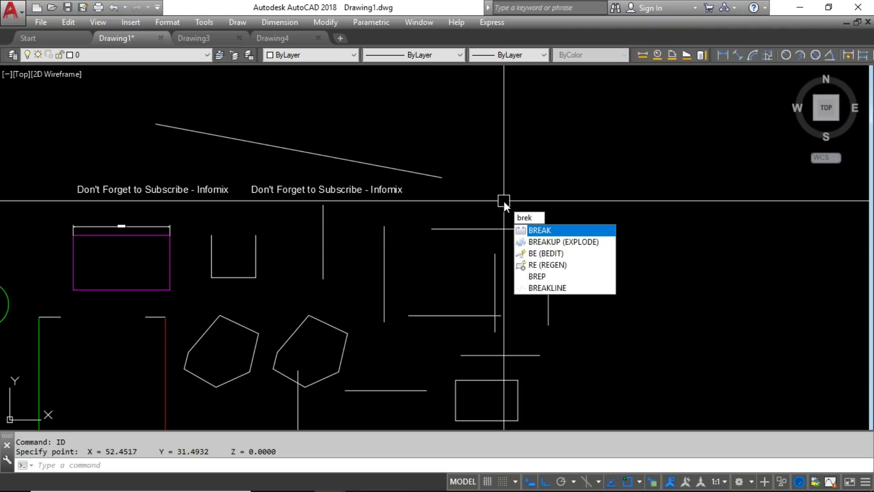
{"action": "type", "text": "line"}
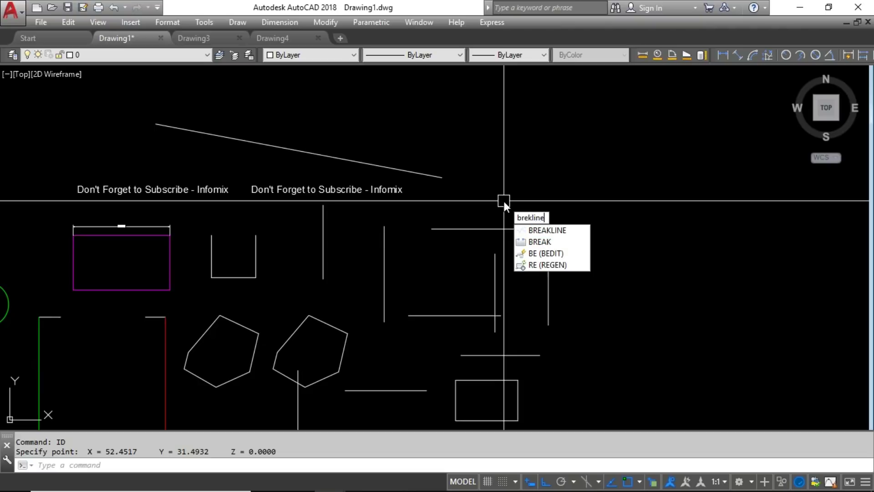
{"action": "key", "text": "Return"}
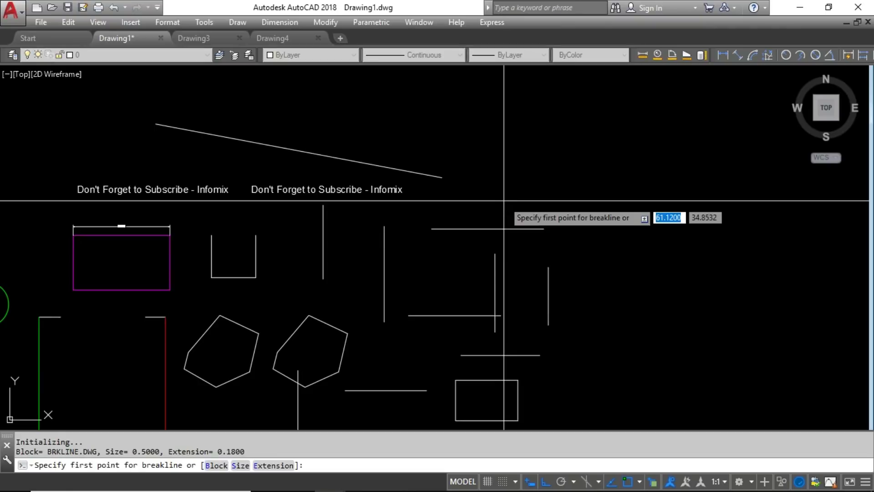
{"action": "scroll", "coordinate": [504, 201], "scroll_direction": "up", "scroll_amount": 2}
{"action": "left_click", "coordinate": [469, 209]}
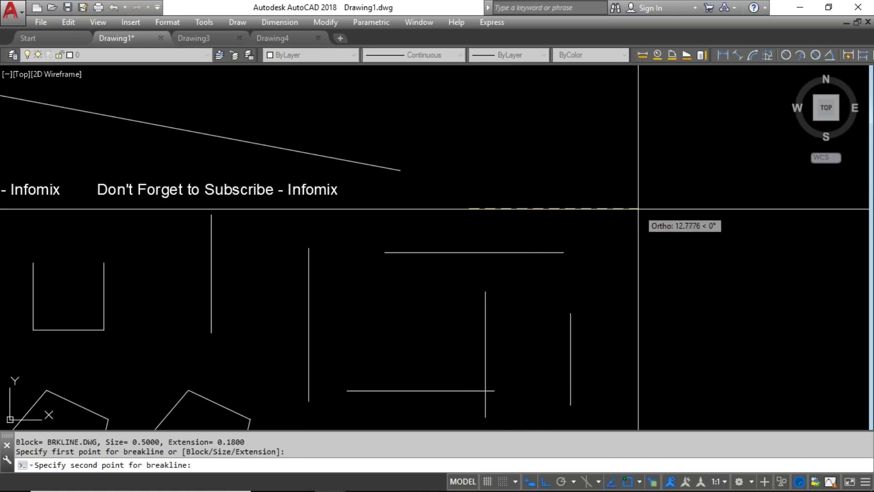
{"action": "left_click", "coordinate": [638, 208]}
{"action": "left_click", "coordinate": [552, 210]}
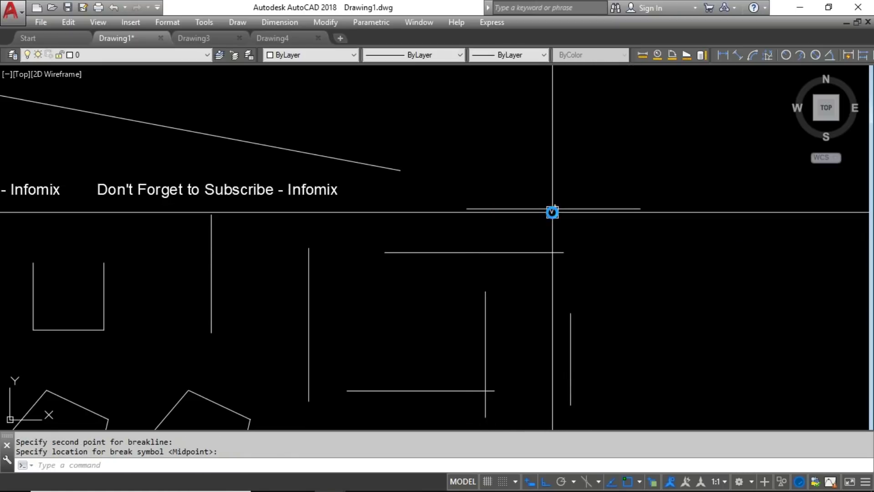
{"action": "scroll", "coordinate": [569, 213], "scroll_direction": "up", "scroll_amount": 5}
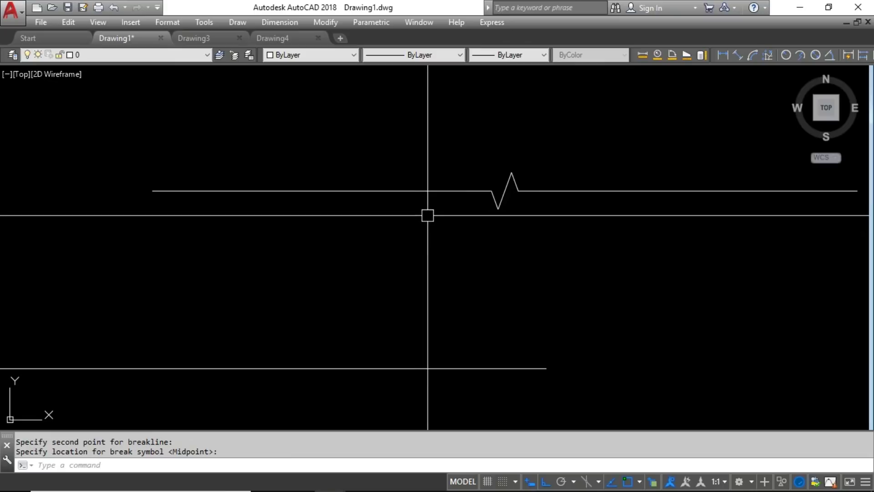
{"action": "scroll", "coordinate": [460, 198], "scroll_direction": "down", "scroll_amount": 4}
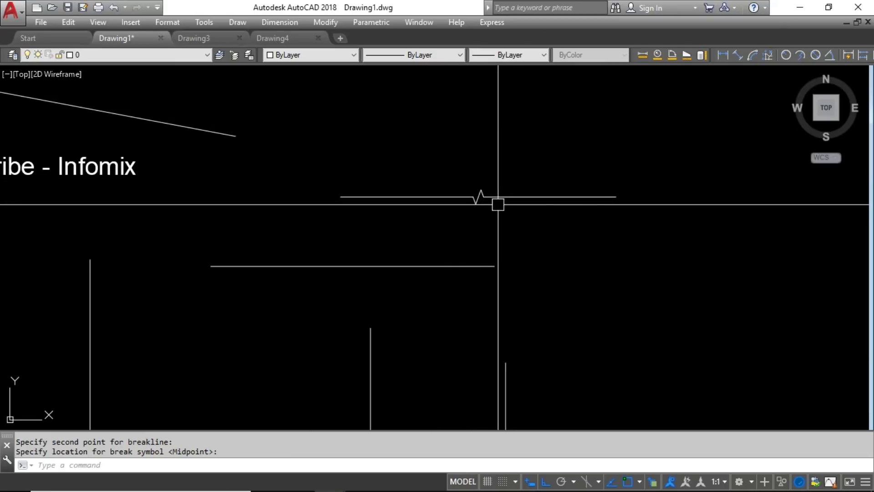
{"action": "scroll", "coordinate": [498, 205], "scroll_direction": "up", "scroll_amount": 2}
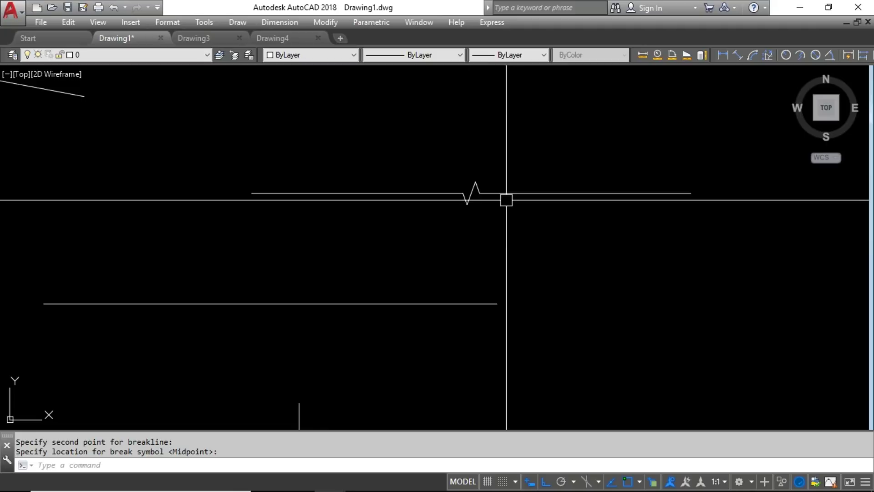
{"action": "scroll", "coordinate": [527, 220], "scroll_direction": "down", "scroll_amount": 3}
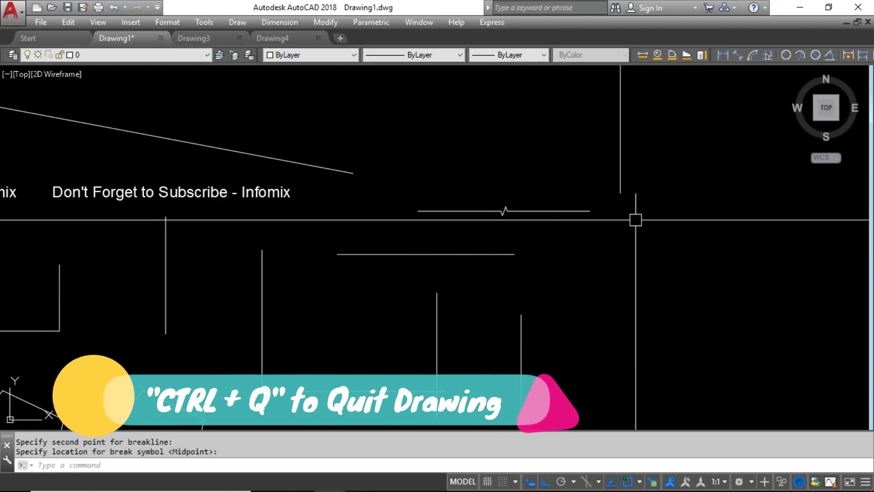
Issue the quit command and cancel at the request to save Drawing1.dwg, keeping the drawing open.
{"action": "scroll", "coordinate": [635, 220], "scroll_direction": "down", "scroll_amount": 3}
{"action": "key", "text": "ctrl+q"}
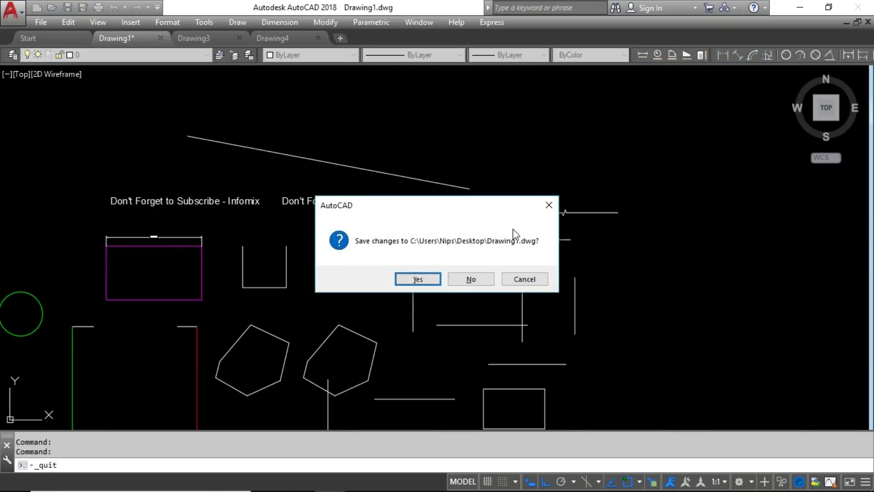
{"action": "left_click", "coordinate": [549, 208]}
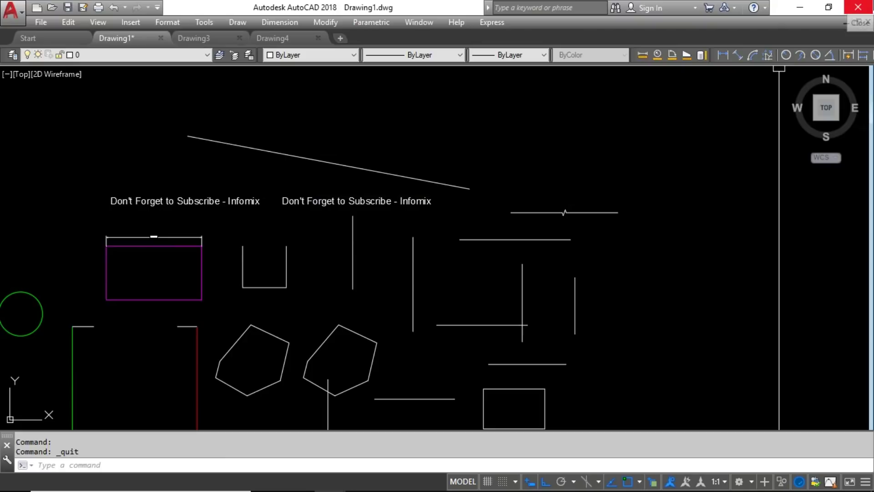
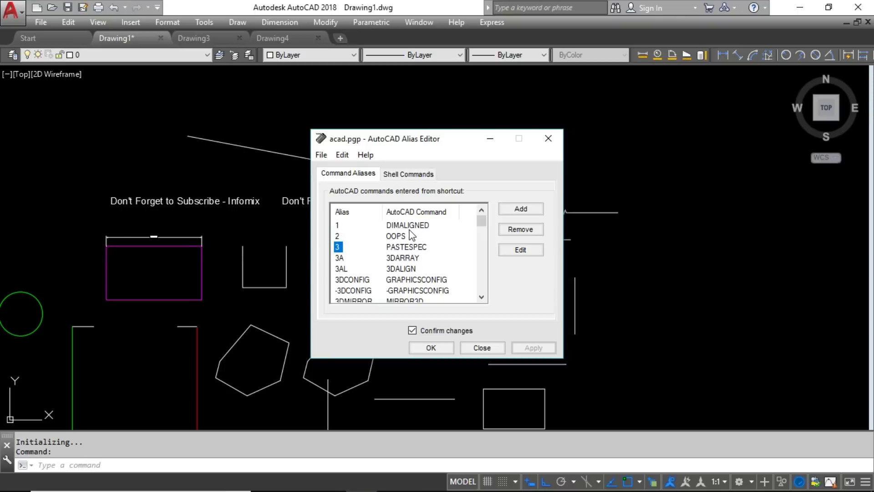
Fill in a new command alias 1 for QSELECT, cancel it, and close the Alias Editor.
{"action": "left_click", "coordinate": [528, 210]}
{"action": "left_click", "coordinate": [279, 245]}
{"action": "type", "text": "1"}
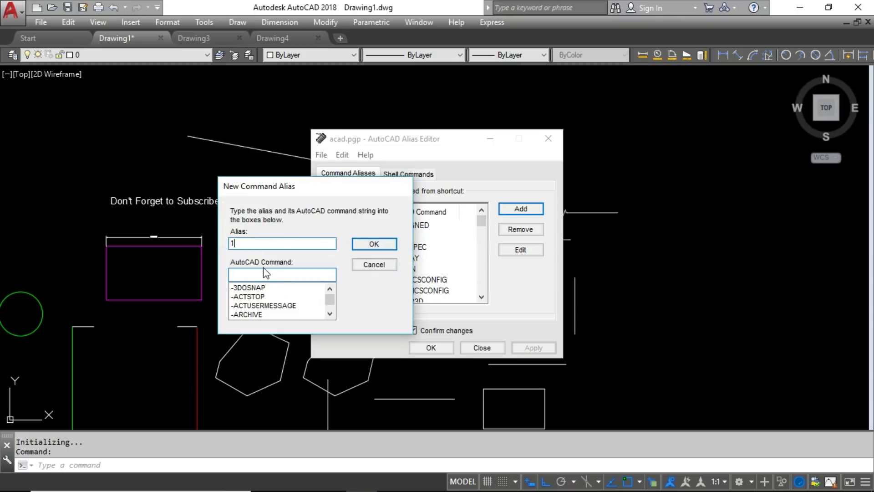
{"action": "left_click", "coordinate": [261, 276]}
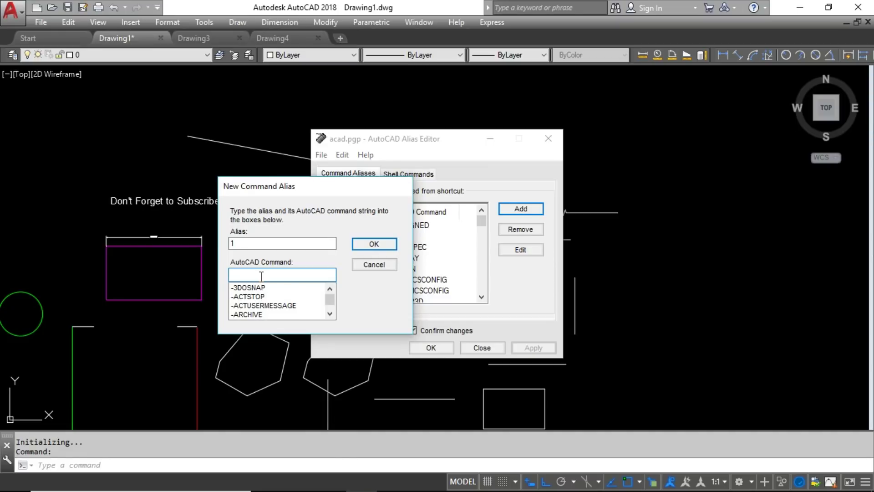
{"action": "type", "text": "q"}
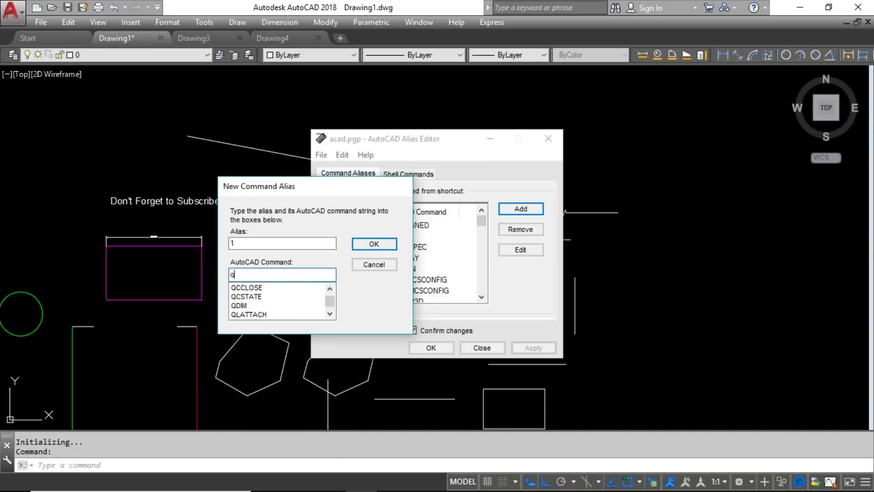
{"action": "type", "text": "se"}
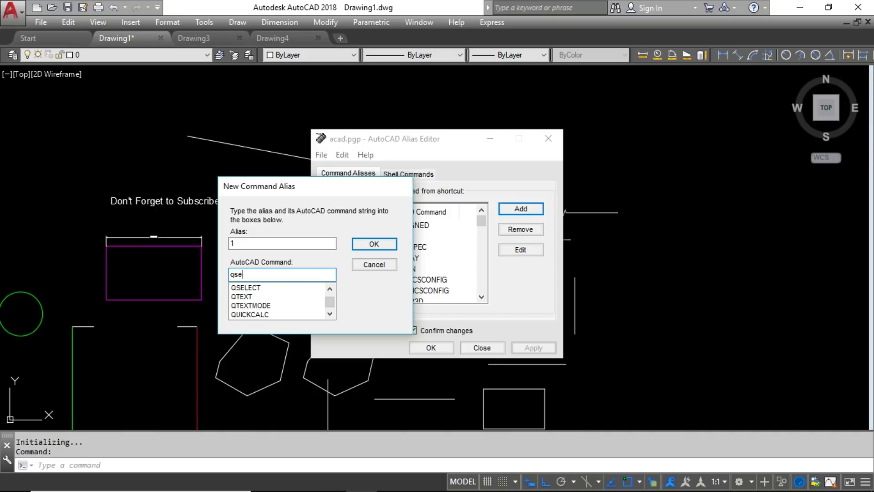
{"action": "left_click", "coordinate": [271, 288]}
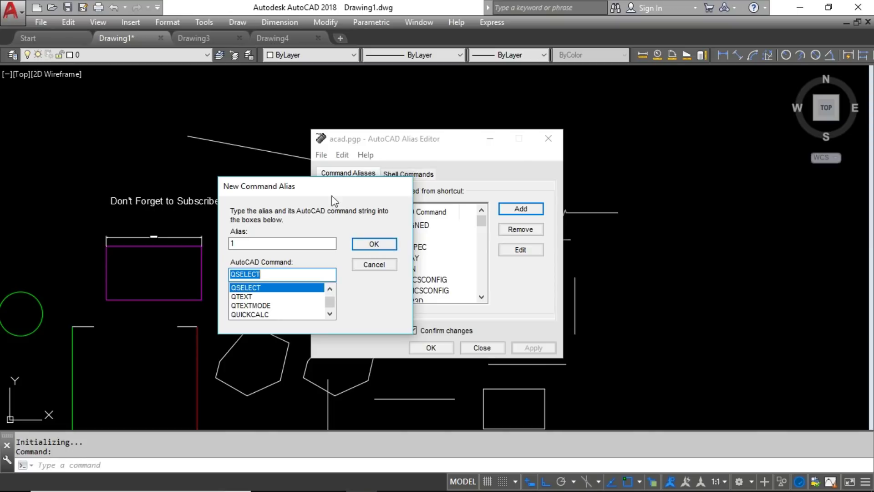
{"action": "left_click_drag", "start_coordinate": [367, 190], "coordinate": [275, 174]}
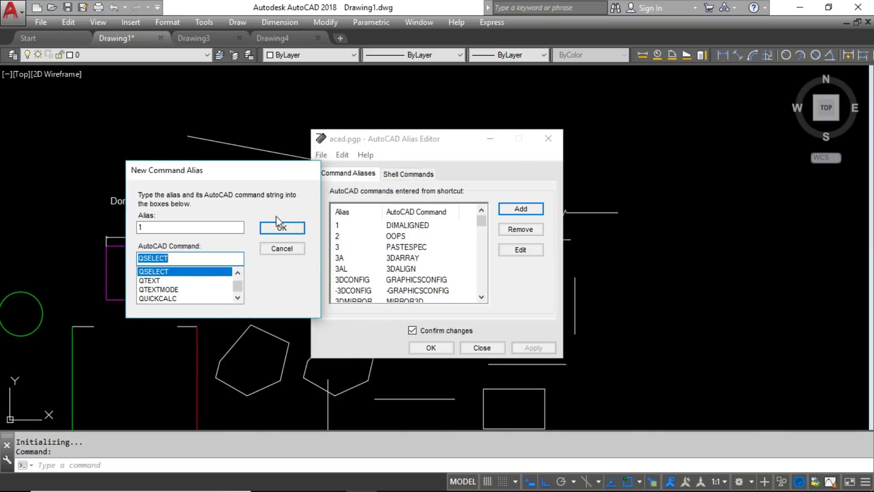
{"action": "left_click", "coordinate": [282, 249]}
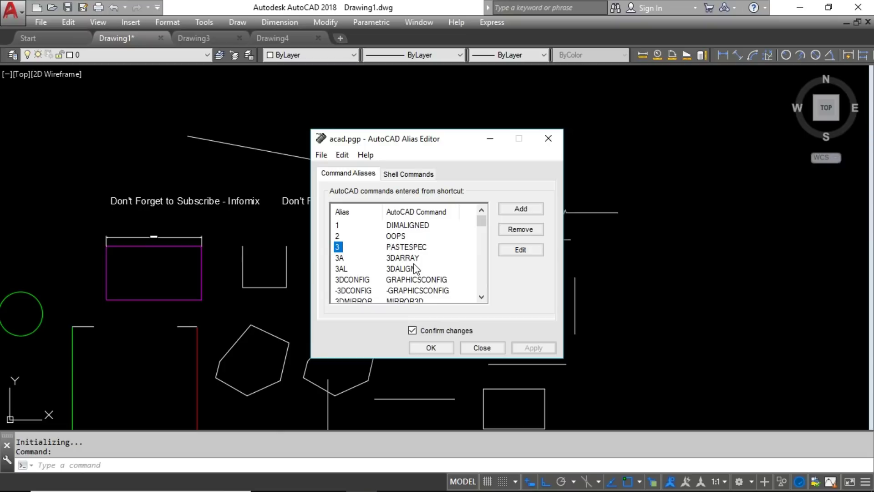
{"action": "left_click", "coordinate": [496, 352]}
{"action": "scroll", "coordinate": [542, 229], "scroll_direction": "down", "scroll_amount": 2}
{"action": "key", "text": "Escape"}
{"action": "key", "text": "Escape"}
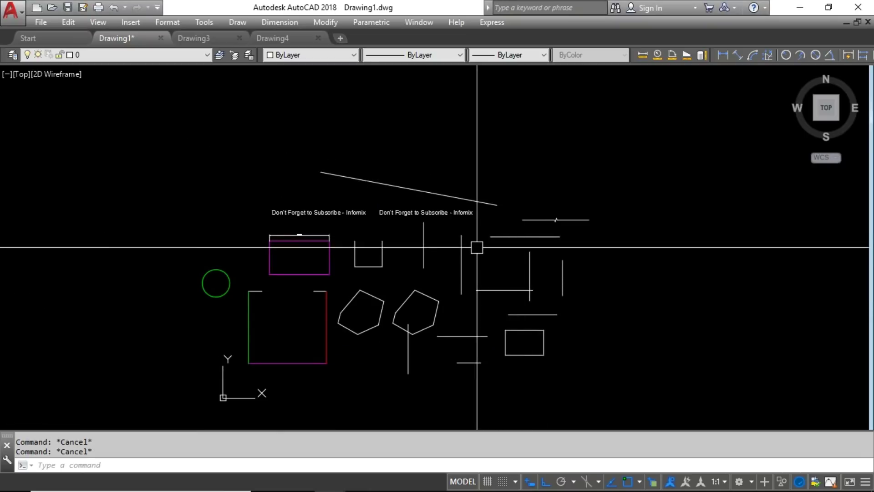
Use alias 1 (DIMALIGNED) to dimension the magenta rectangle's top edge by selecting it, placing the dimension inside the rectangle.
{"action": "type", "text": "1"}
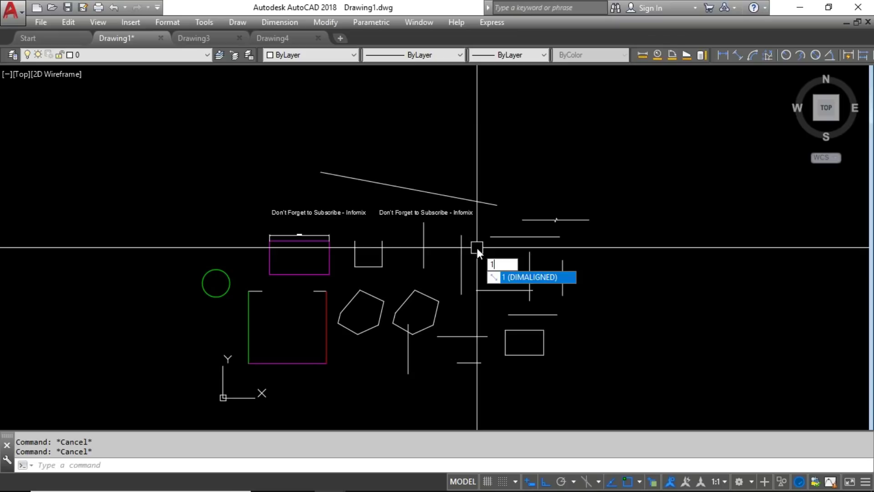
{"action": "key", "text": "Return"}
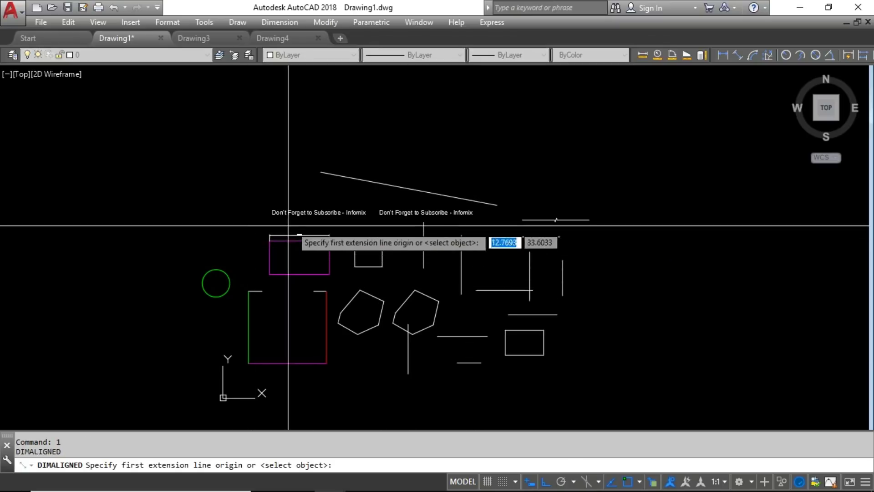
{"action": "scroll", "coordinate": [289, 229], "scroll_direction": "up", "scroll_amount": 5}
{"action": "key", "text": "Return"}
{"action": "left_click", "coordinate": [291, 268]}
{"action": "left_click", "coordinate": [289, 298]}
{"action": "scroll", "coordinate": [268, 297], "scroll_direction": "up", "scroll_amount": 2}
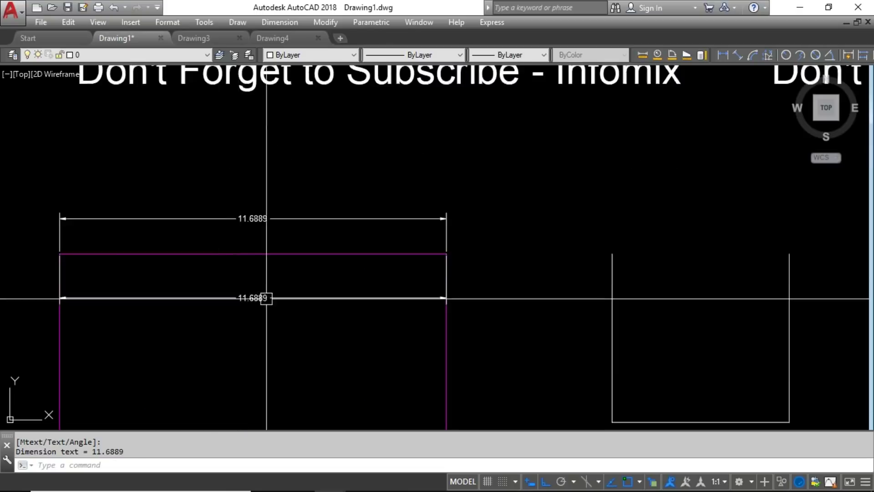
{"action": "scroll", "coordinate": [425, 290], "scroll_direction": "down", "scroll_amount": 2}
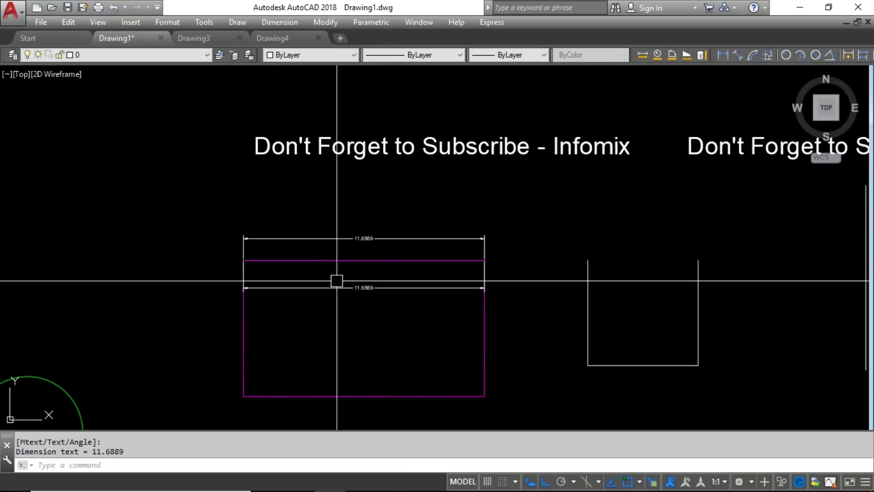
{"action": "scroll", "coordinate": [395, 255], "scroll_direction": "down", "scroll_amount": 2}
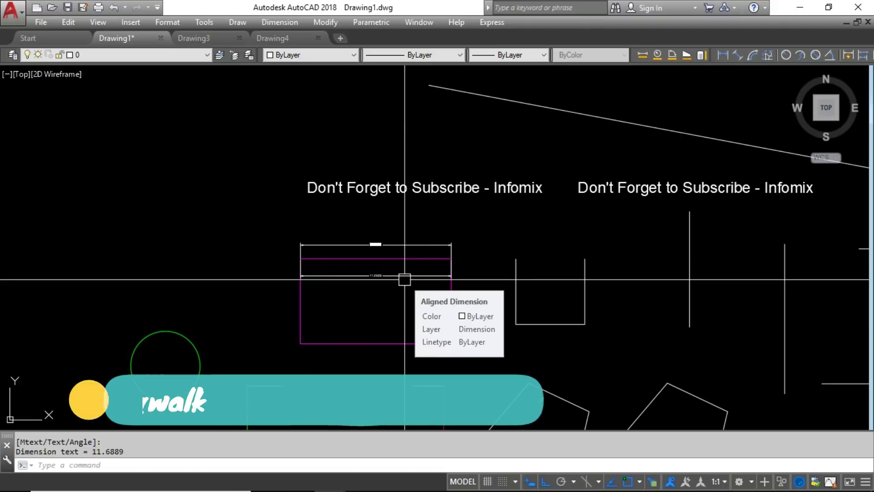
{"action": "key", "text": "Escape"}
{"action": "key", "text": "Escape"}
Run LAYWALK and isolate the Defpoints, Dimension, Text and 0 layers one at a time to examine their objects.
{"action": "scroll", "coordinate": [333, 243], "scroll_direction": "down", "scroll_amount": 3}
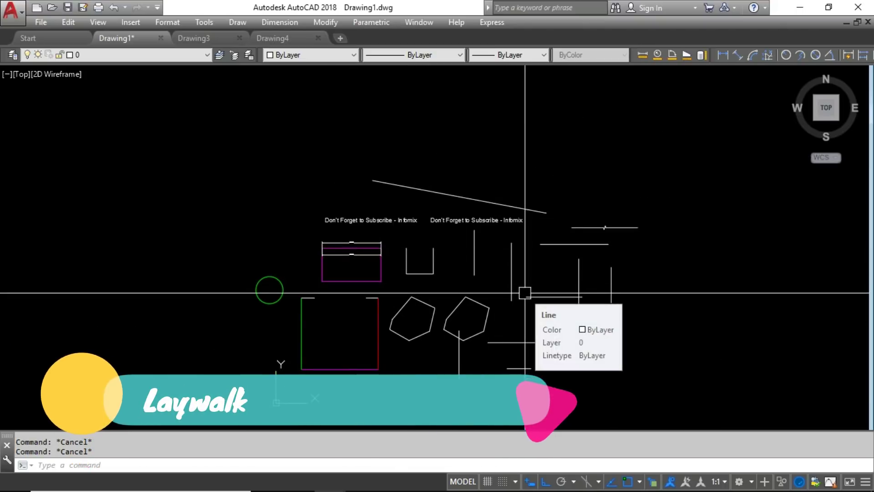
{"action": "type", "text": "la"}
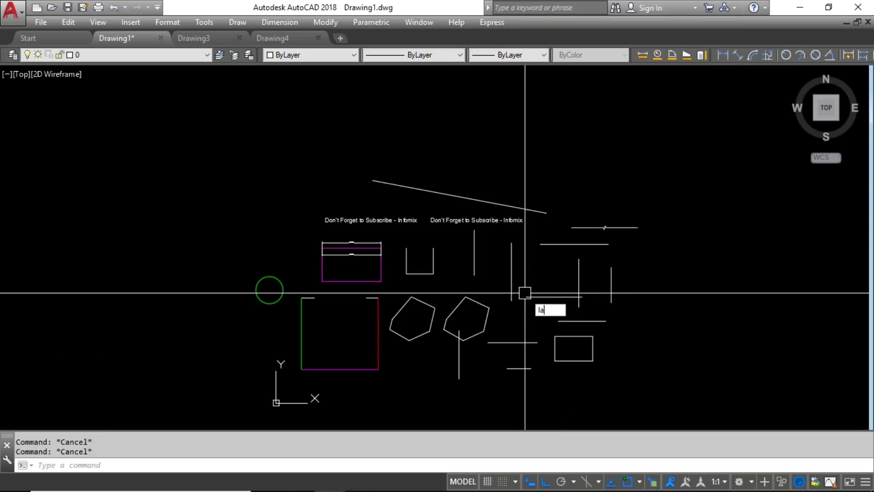
{"action": "type", "text": "ywalk"}
{"action": "key", "text": "Return"}
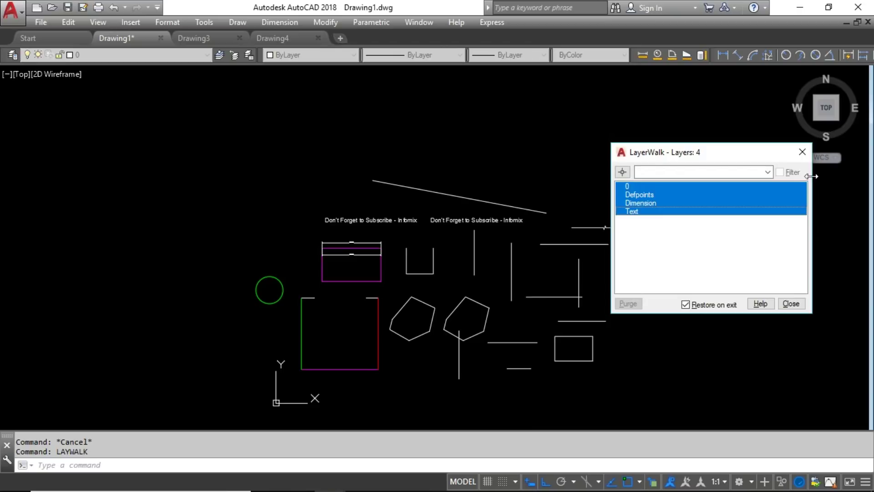
{"action": "left_click", "coordinate": [648, 194]}
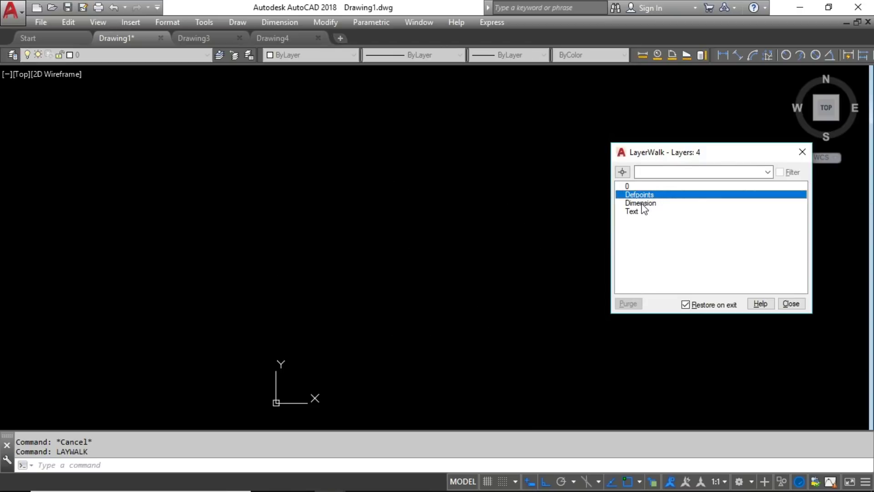
{"action": "left_click", "coordinate": [656, 204]}
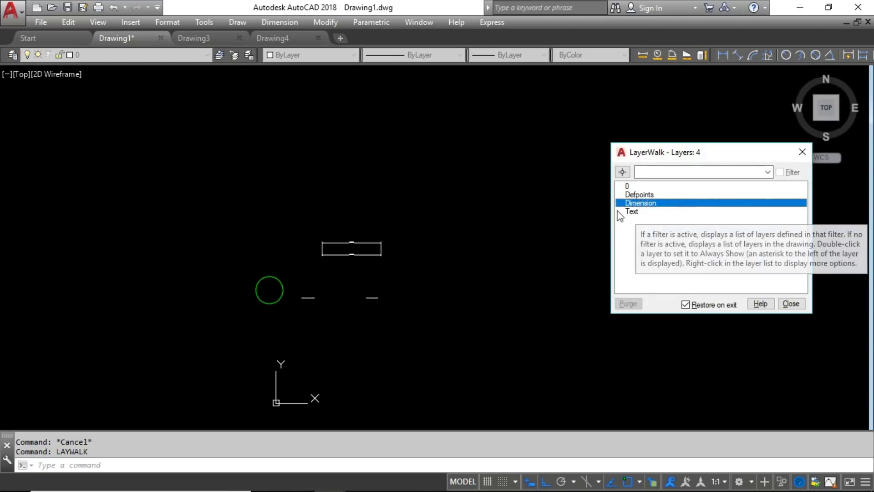
{"action": "left_click", "coordinate": [646, 212]}
{"action": "left_click", "coordinate": [651, 186]}
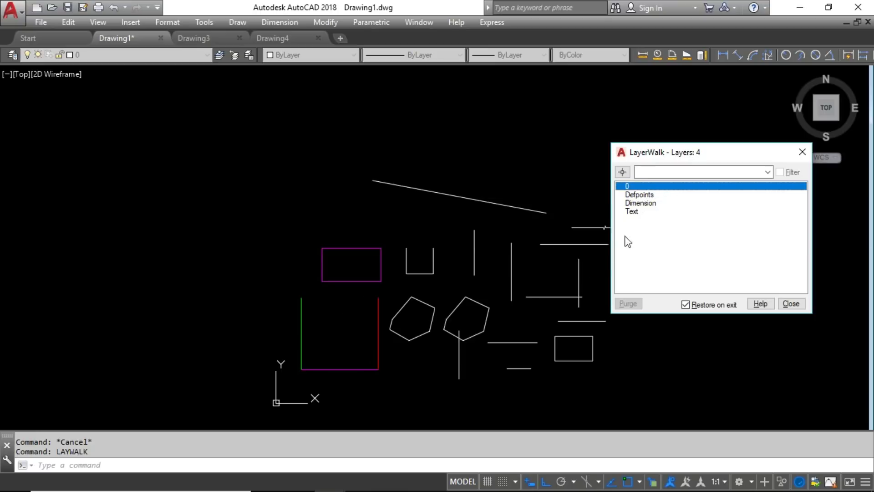
{"action": "left_click", "coordinate": [648, 203]}
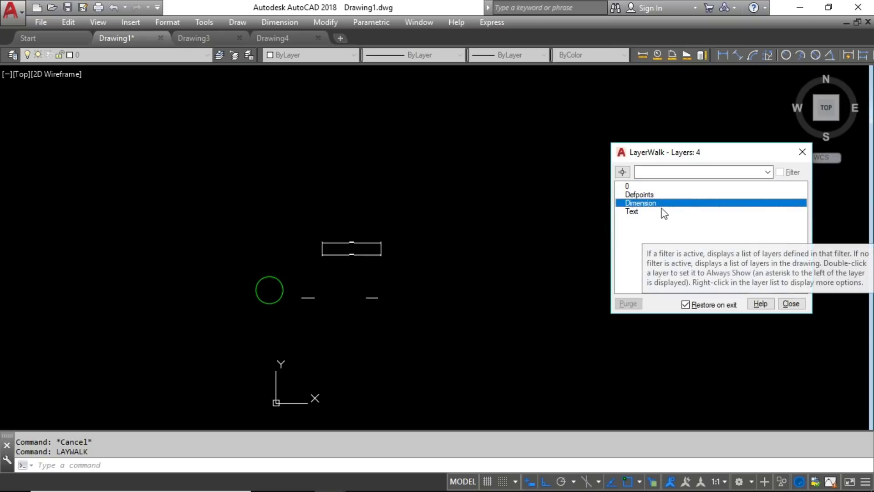
{"action": "left_click", "coordinate": [642, 212]}
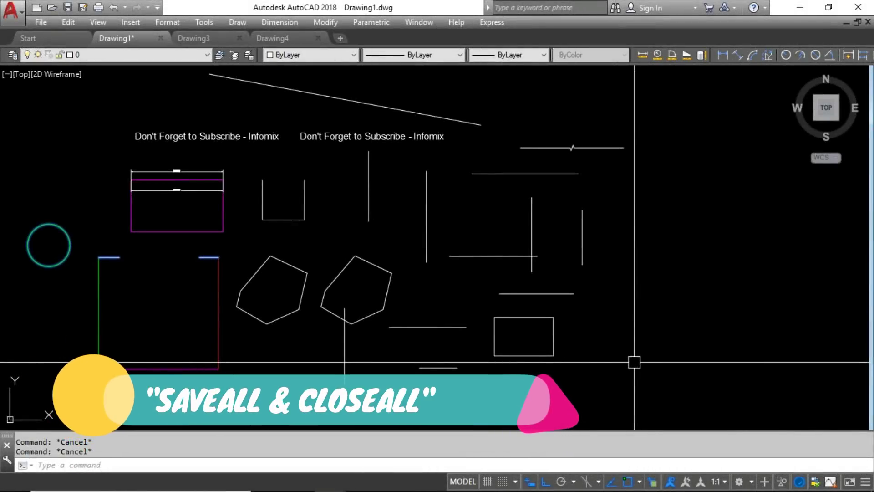
Save all open drawings with SAVEALL and close them all with CLOSEALL.
{"action": "type", "text": "saveall"}
{"action": "key", "text": "Return"}
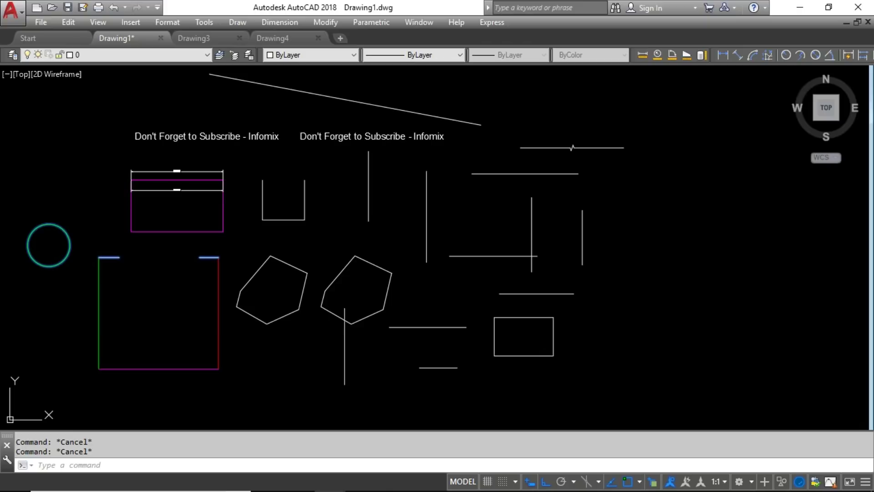
{"action": "type", "text": "closea"}
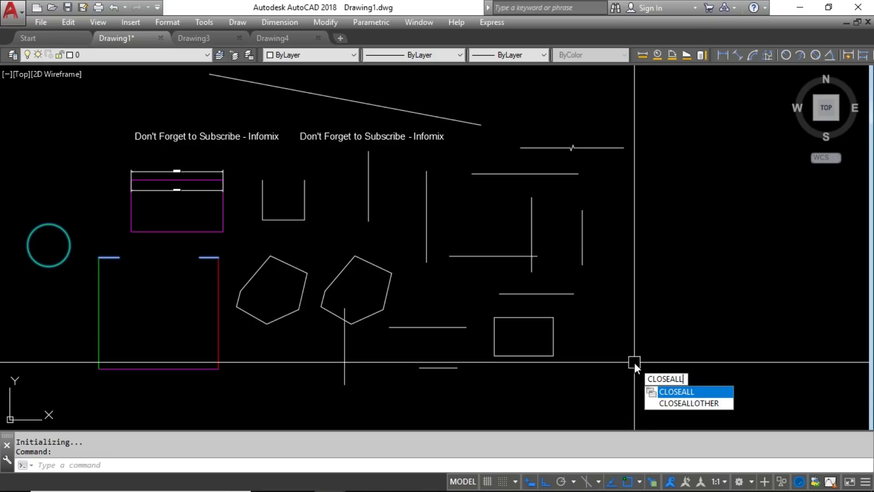
{"action": "key", "text": "Return"}
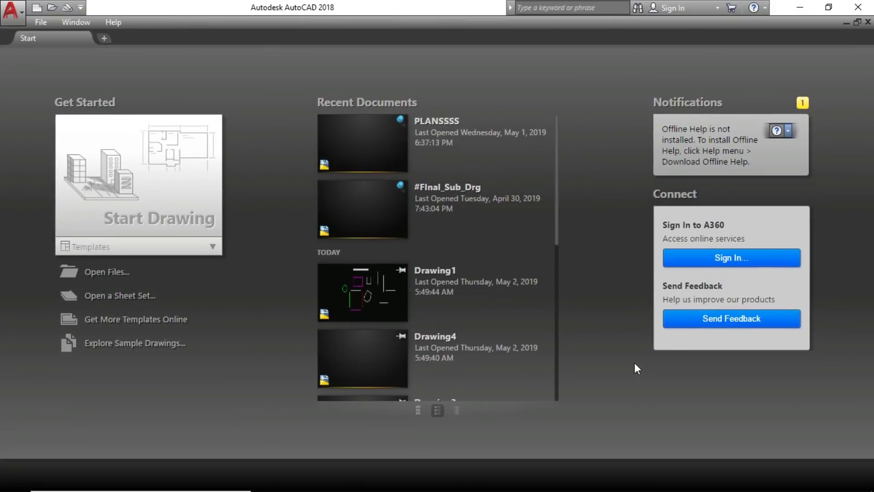